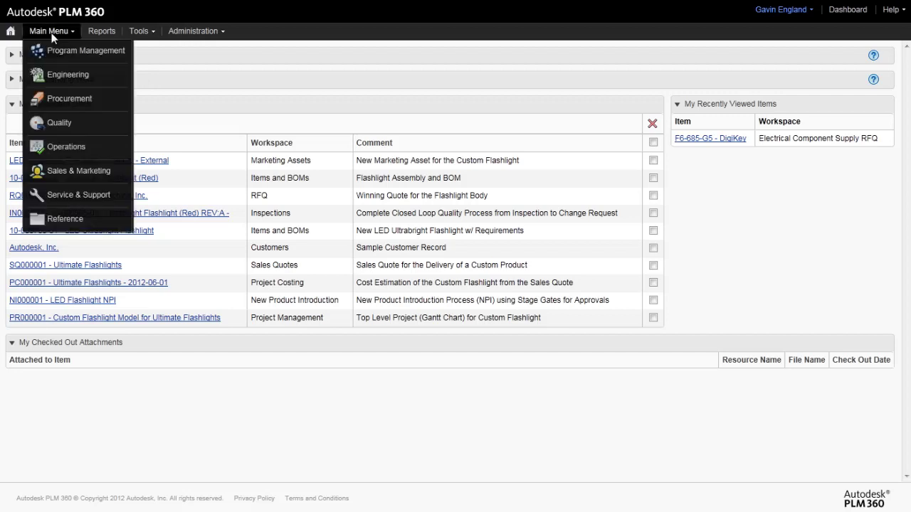
# - Open the sourcing details of the DigiKey record in the Electrical Component Supply RFQ workspace
pyautogui.moveTo(93, 98)
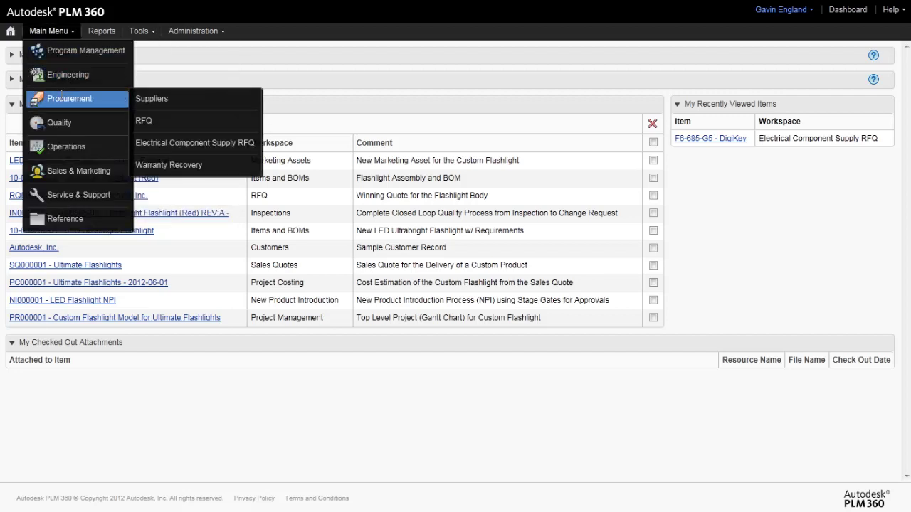
pyautogui.click(188, 143)
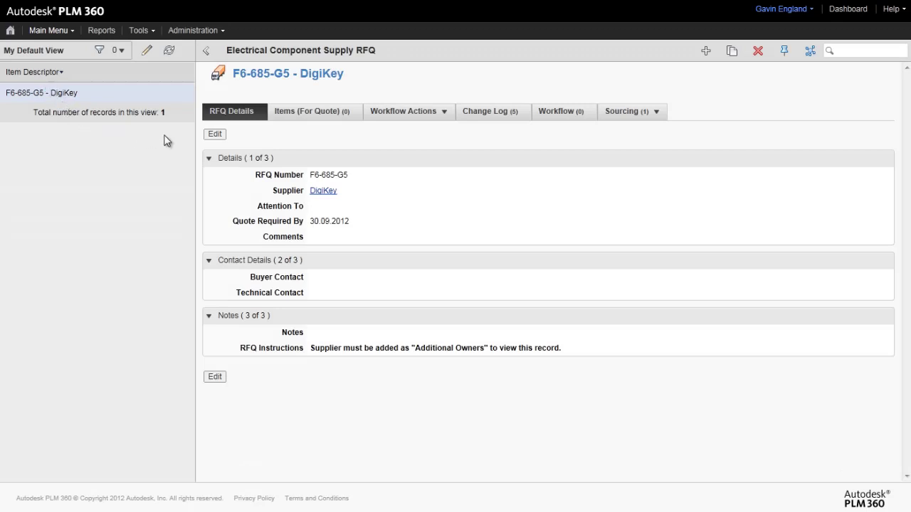
pyautogui.click(616, 113)
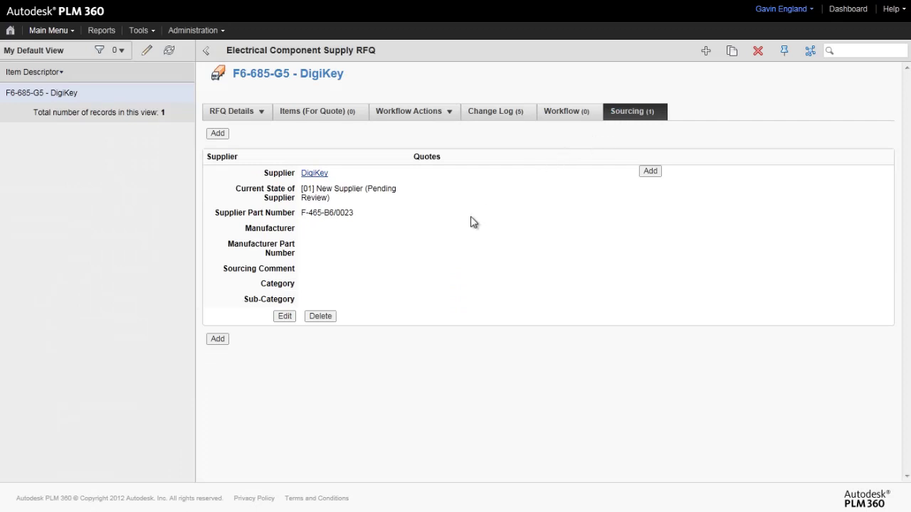
# - Edit the DigiKey sourcing entry to category Audio Products and sub-category Microphones, and save it
pyautogui.click(285, 318)
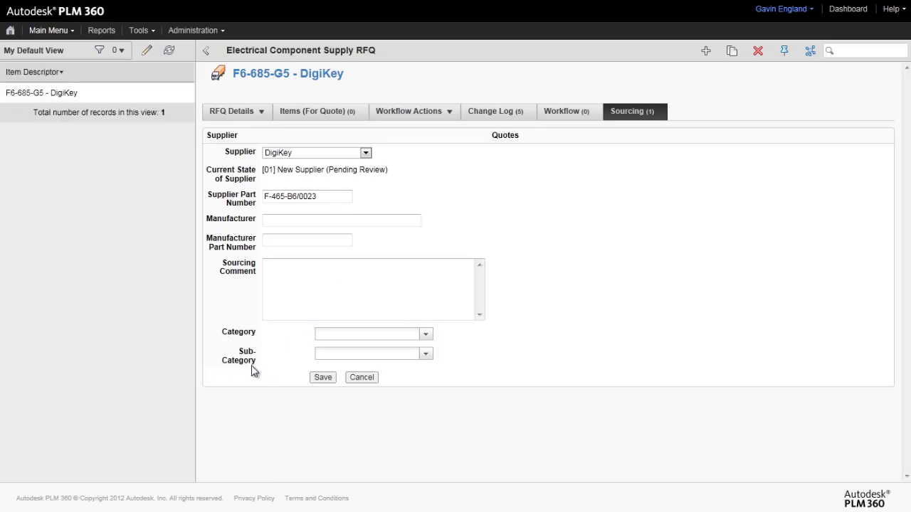
pyautogui.click(427, 336)
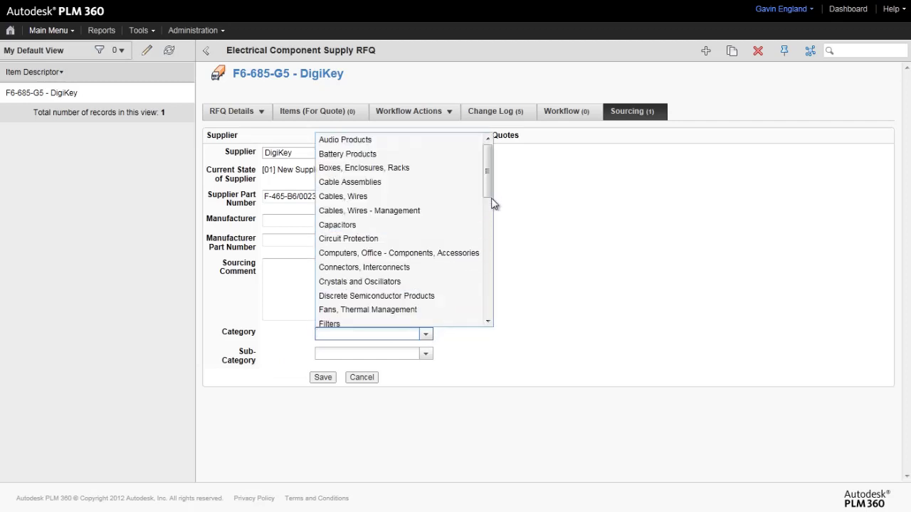
pyautogui.moveTo(489, 192); pyautogui.dragTo(491, 167)
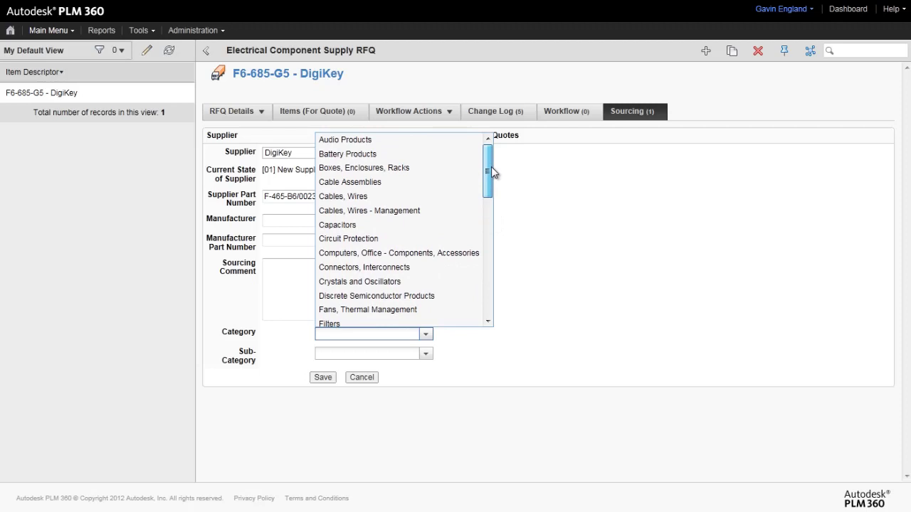
pyautogui.click(385, 144)
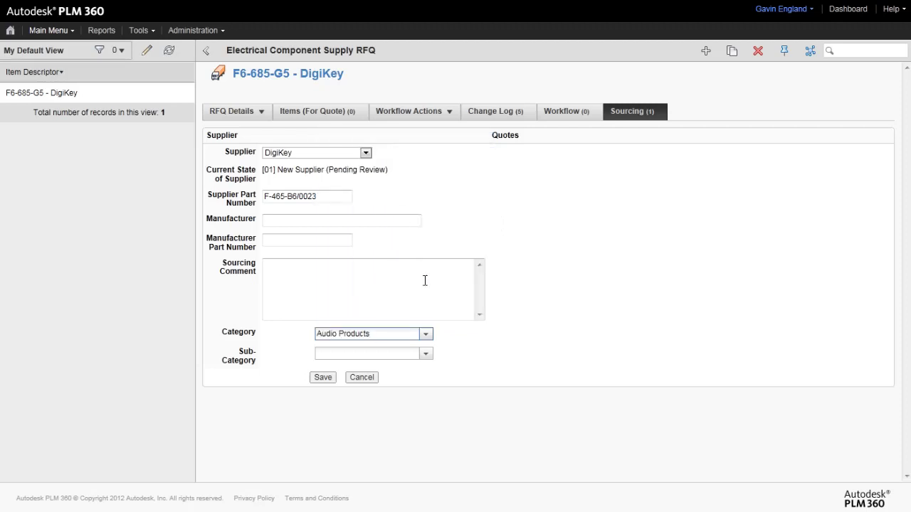
pyautogui.click(427, 355)
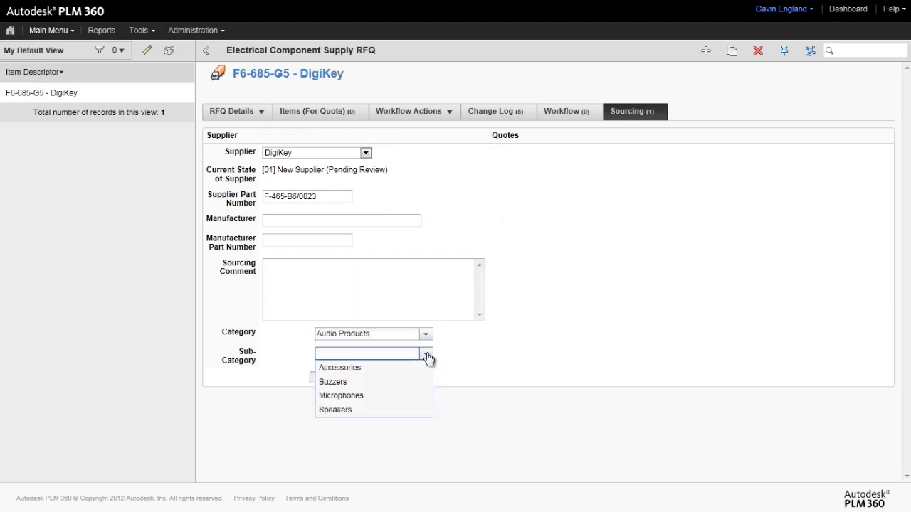
pyautogui.click(411, 402)
pyautogui.click(325, 379)
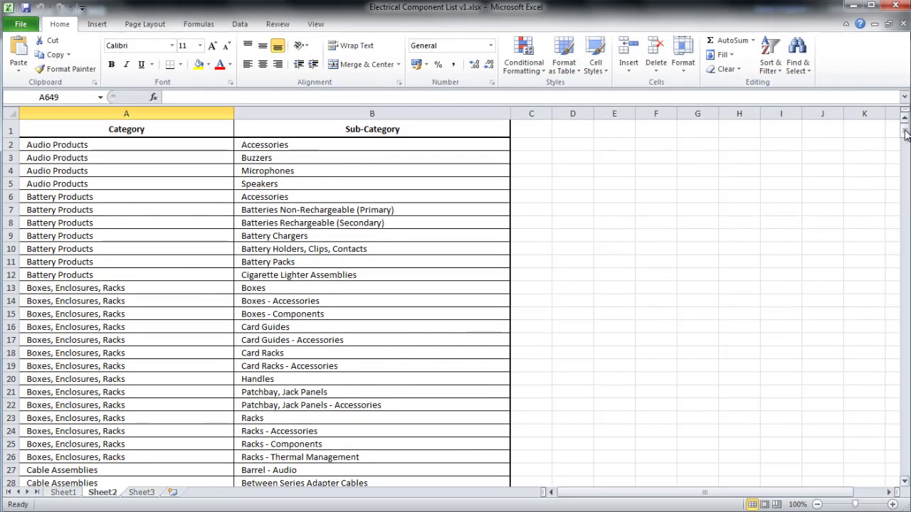
# - Switch to Excel and look through the category and sub-category rows of the Electrical Component List v1 workbook
pyautogui.moveTo(906, 139); pyautogui.dragTo(906, 267)
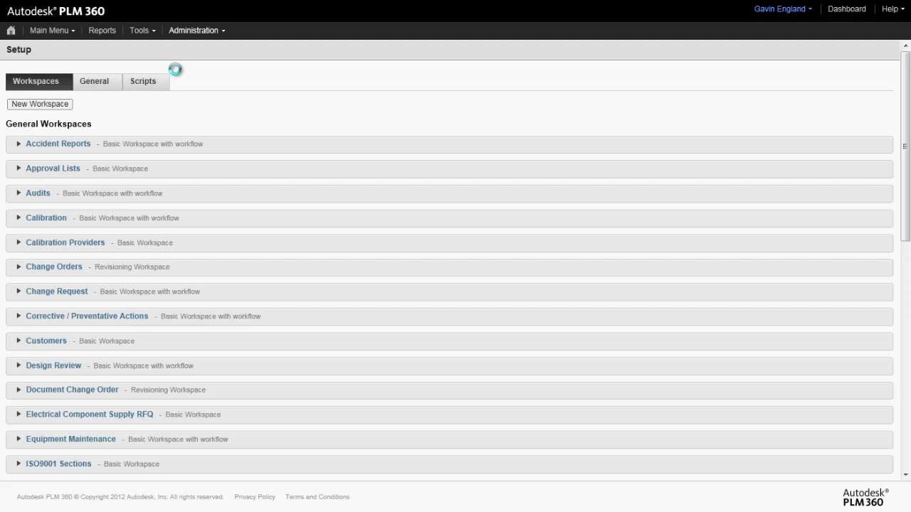
# - Create a Basic Workspace named "Electrical Component List" in PLM 360 with the description "All standard electrical component details"
pyautogui.click(35, 104)
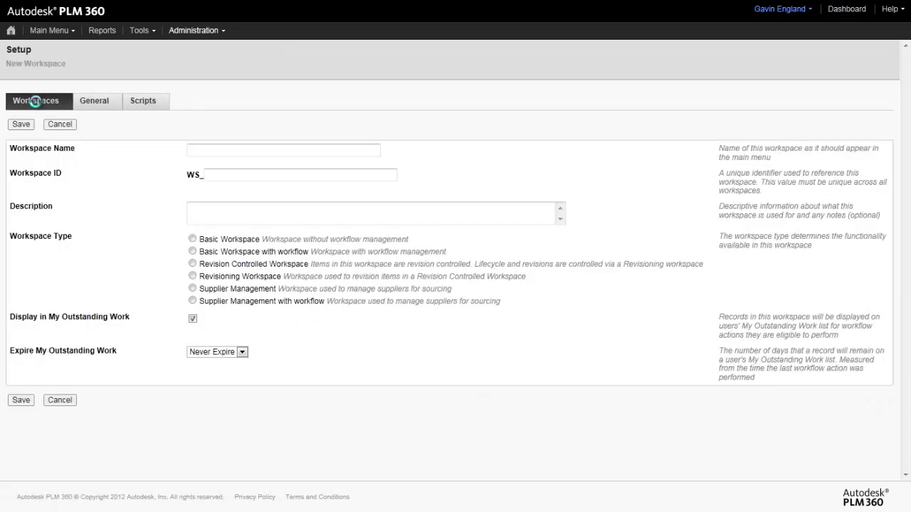
pyautogui.click(200, 148)
pyautogui.write('Electrical Component List')
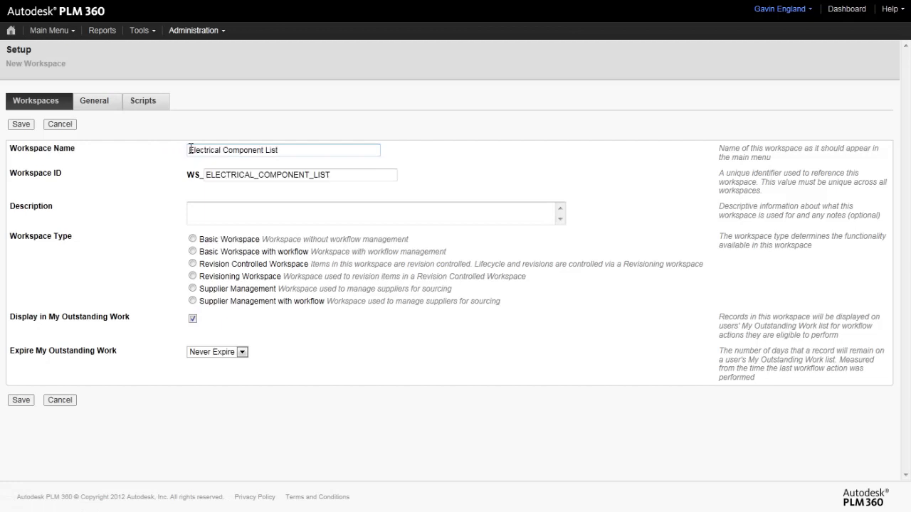
pyautogui.click(216, 212)
pyautogui.write('All standard electrical component details')
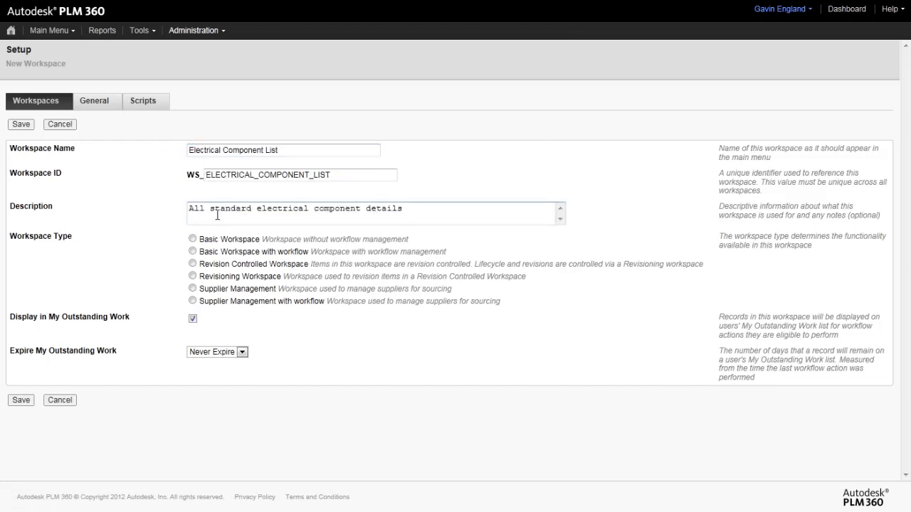
pyautogui.click(192, 239)
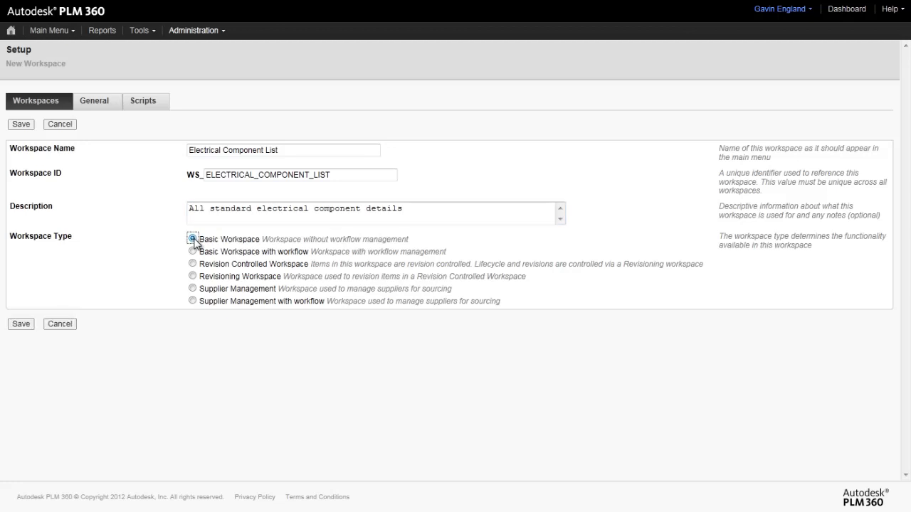
pyautogui.click(22, 325)
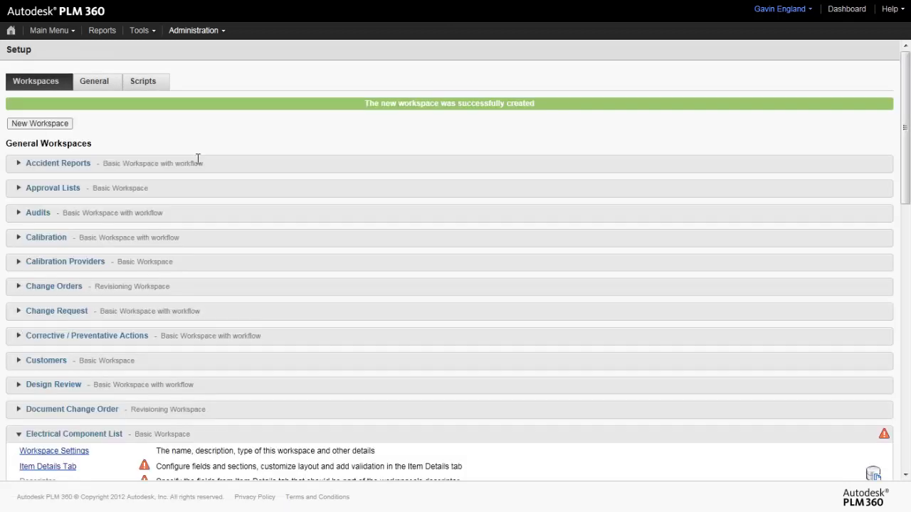
# - Add a section named "Details" to the item details layout of the Electrical Component List workspace
pyautogui.scroll(-4, 161, 363)
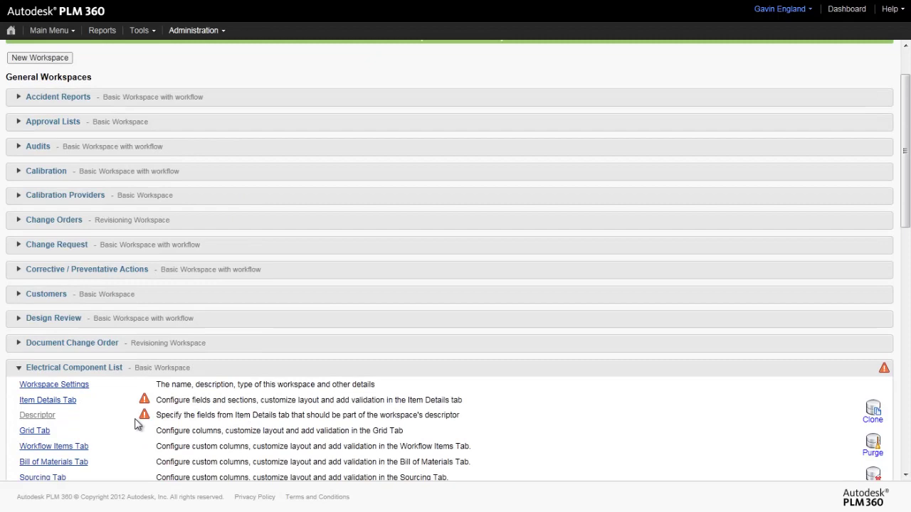
pyautogui.scroll(-2, 137, 425)
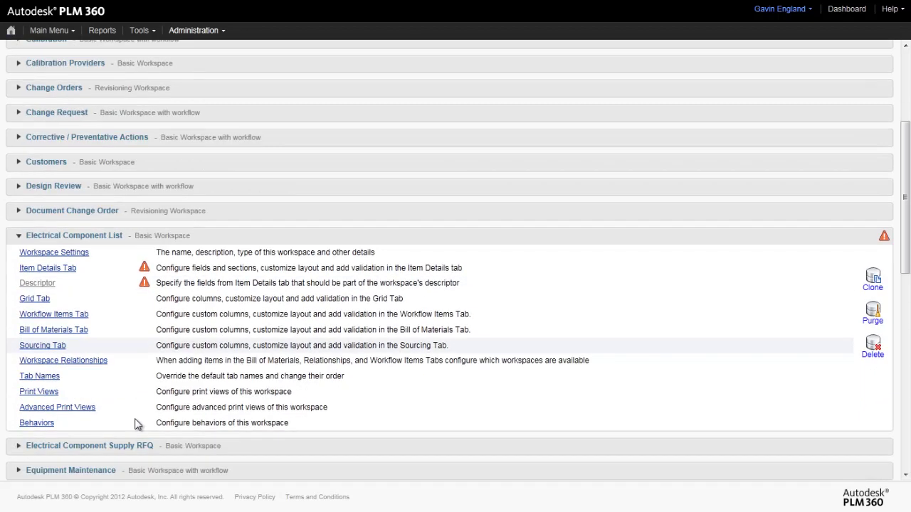
pyautogui.click(46, 269)
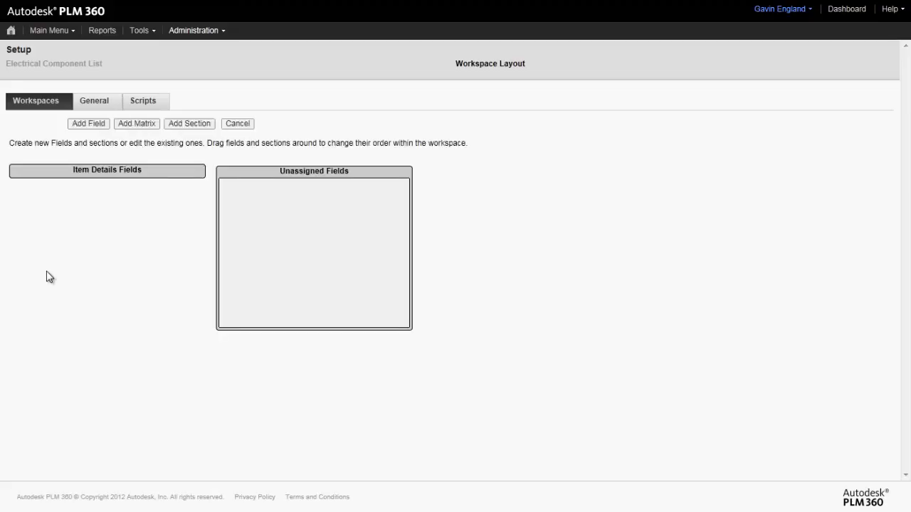
pyautogui.click(187, 123)
pyautogui.click(189, 163)
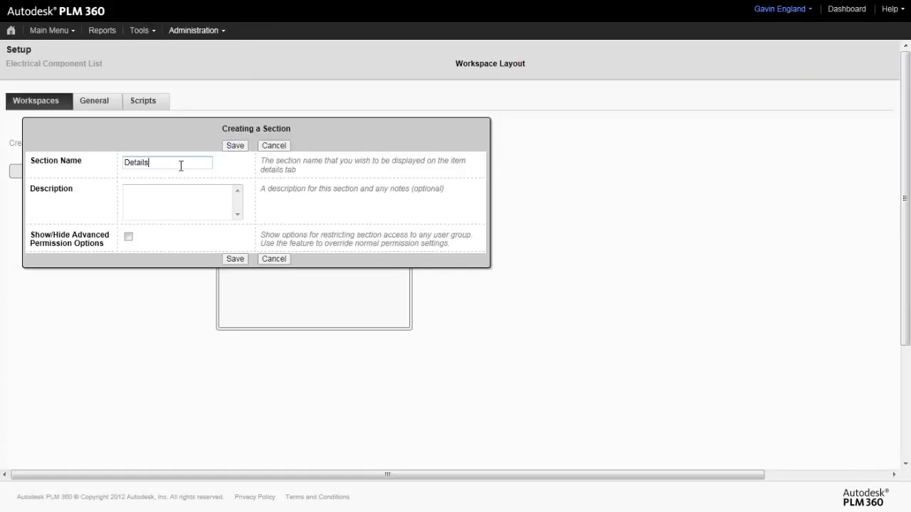
pyautogui.click(232, 259)
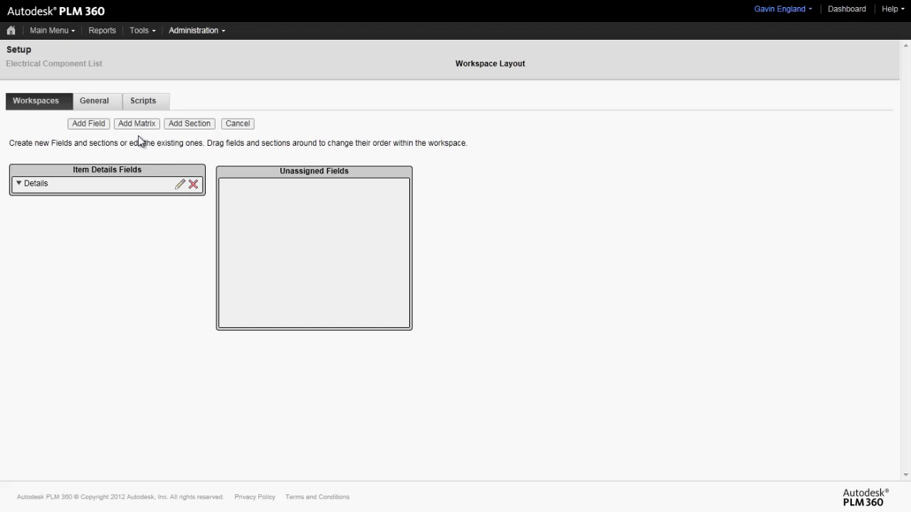
# - Create a Single Line Text field named "Category" with field length 50 and display width 50
pyautogui.click(97, 125)
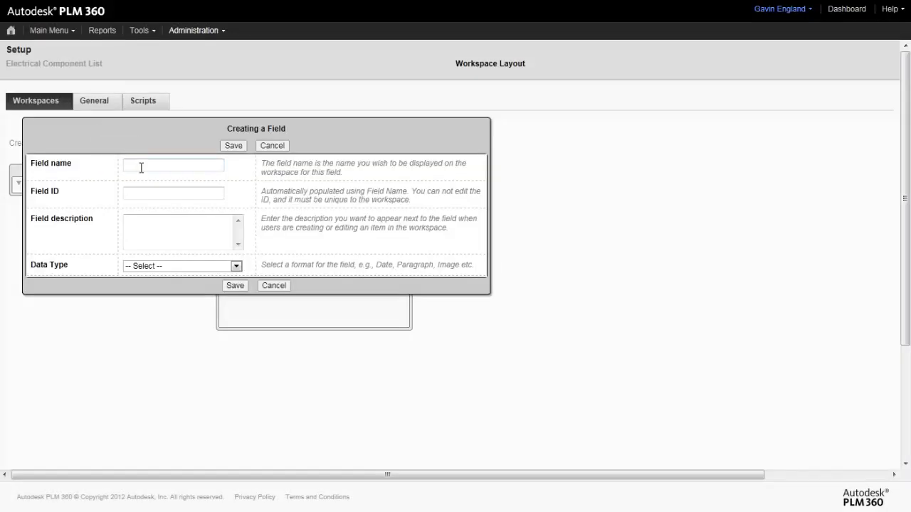
pyautogui.write('Category')
pyautogui.click(237, 267)
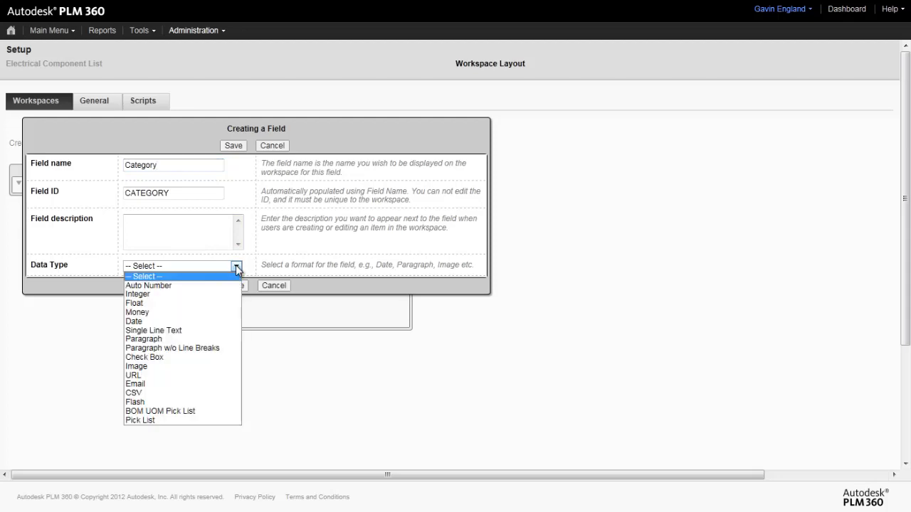
pyautogui.click(162, 330)
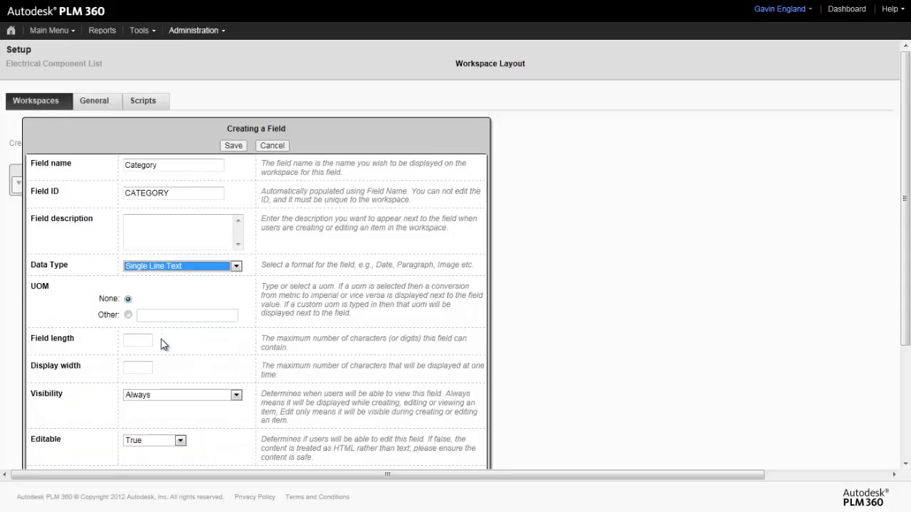
pyautogui.scroll(-3, 163, 343)
pyautogui.click(137, 210)
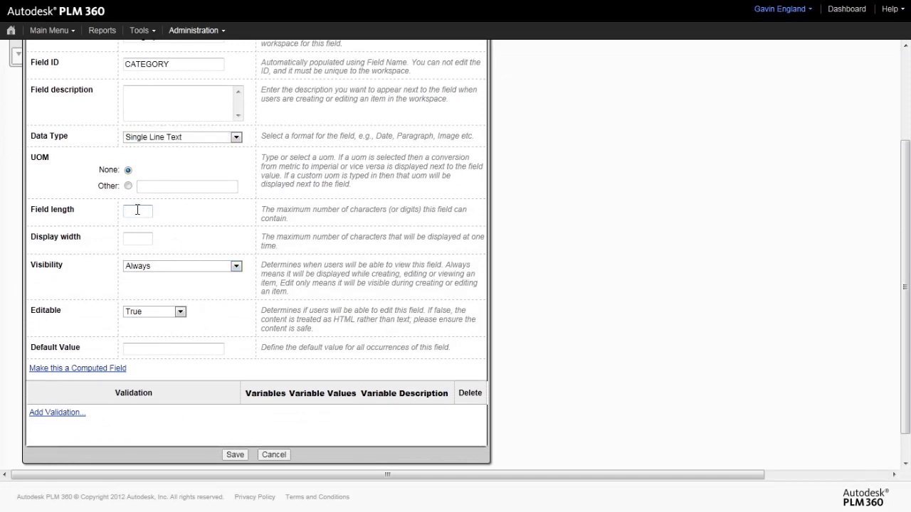
pyautogui.write('50')
pyautogui.click(132, 238)
pyautogui.write('50')
pyautogui.click(235, 455)
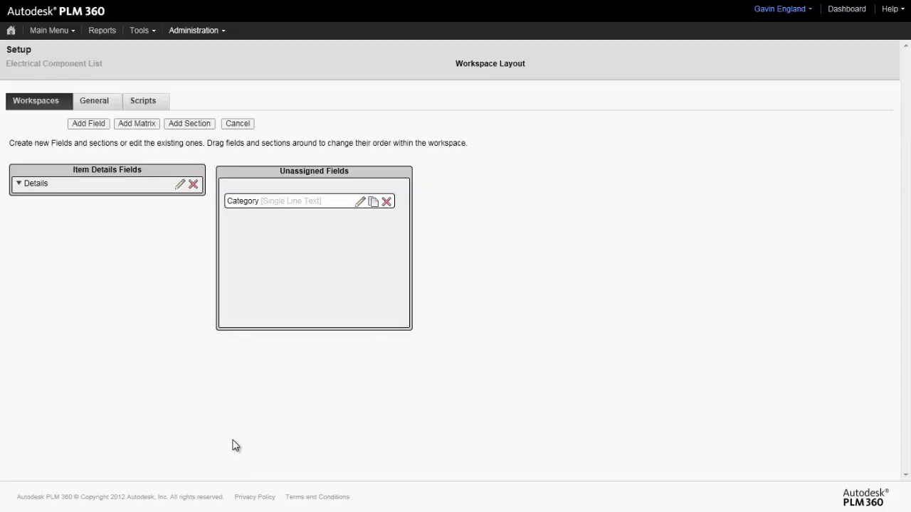
# - Create a Single Line Text field named "Sub-Category" with field length 70 and display width 70
pyautogui.click(89, 124)
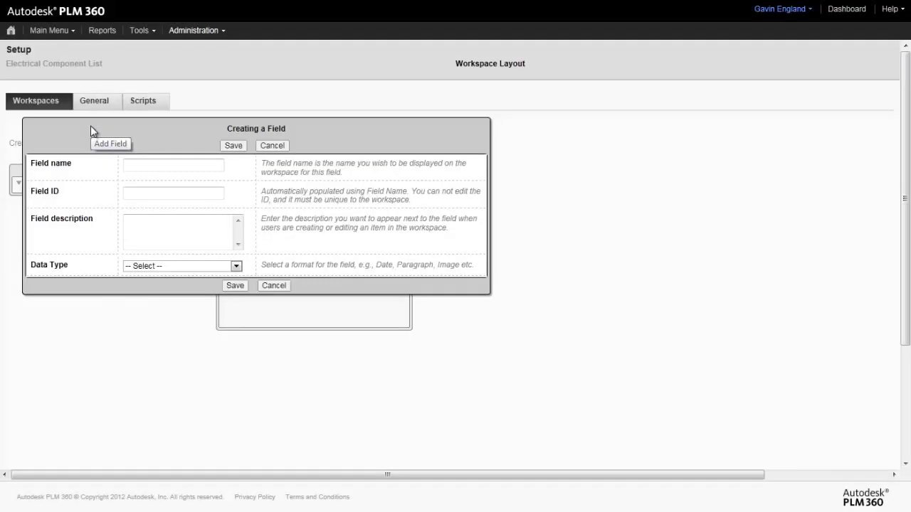
pyautogui.click(136, 165)
pyautogui.write('Sub-Category')
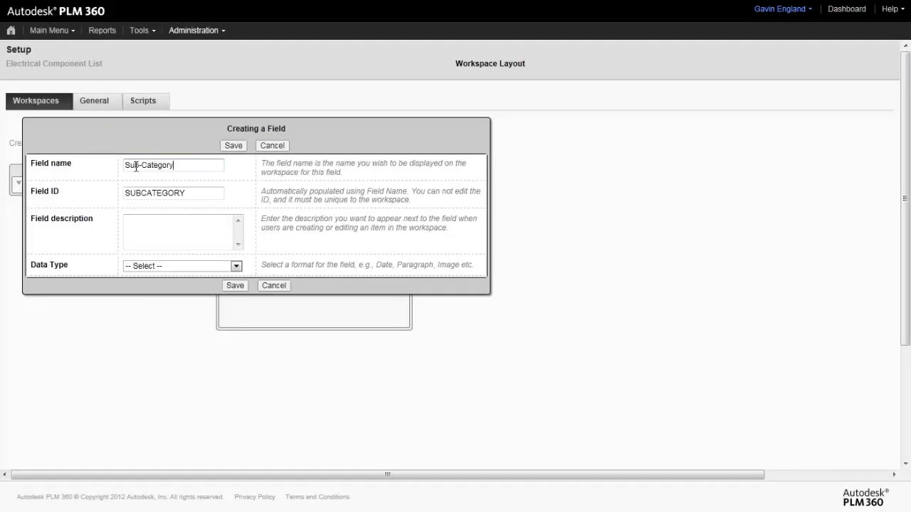
pyautogui.click(237, 266)
pyautogui.click(236, 266)
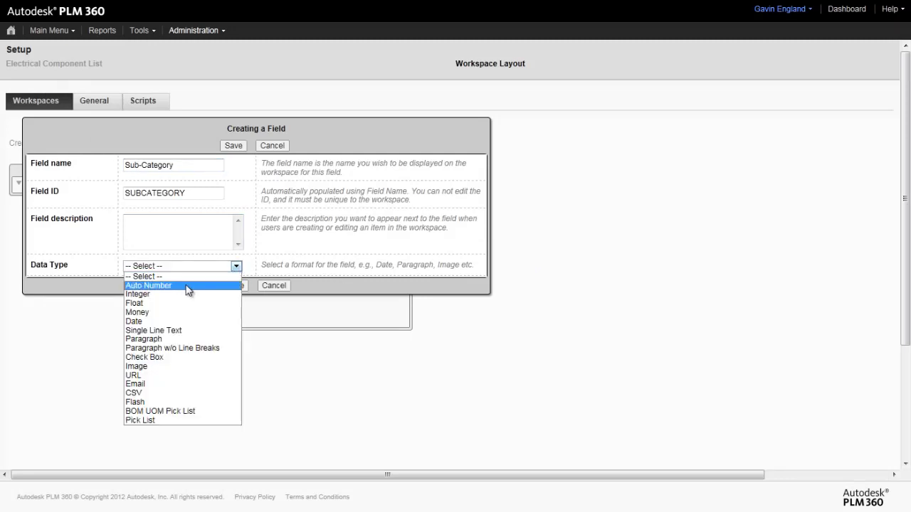
pyautogui.click(168, 331)
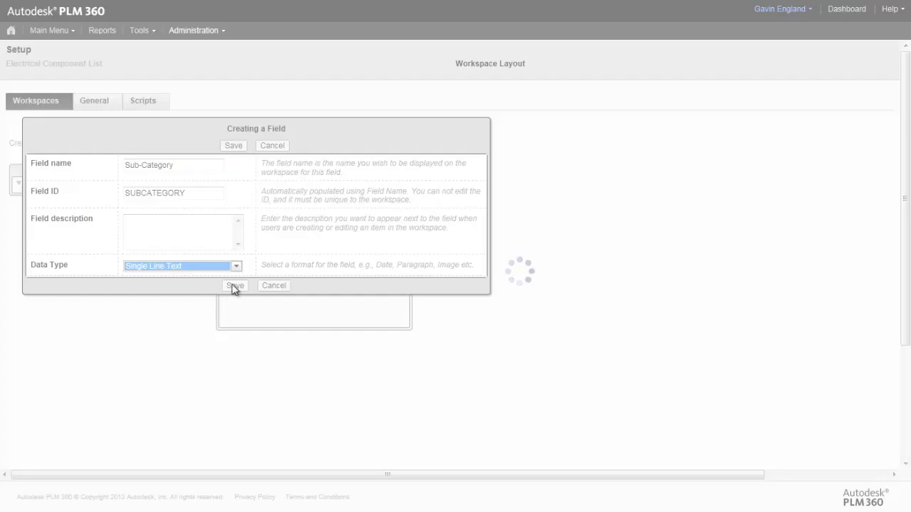
pyautogui.scroll(-3, 235, 288)
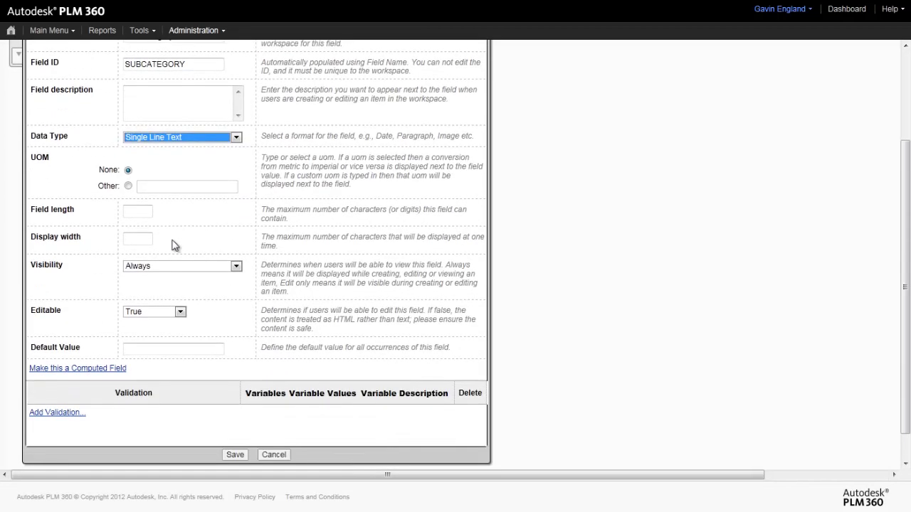
pyautogui.click(139, 212)
pyautogui.write('70')
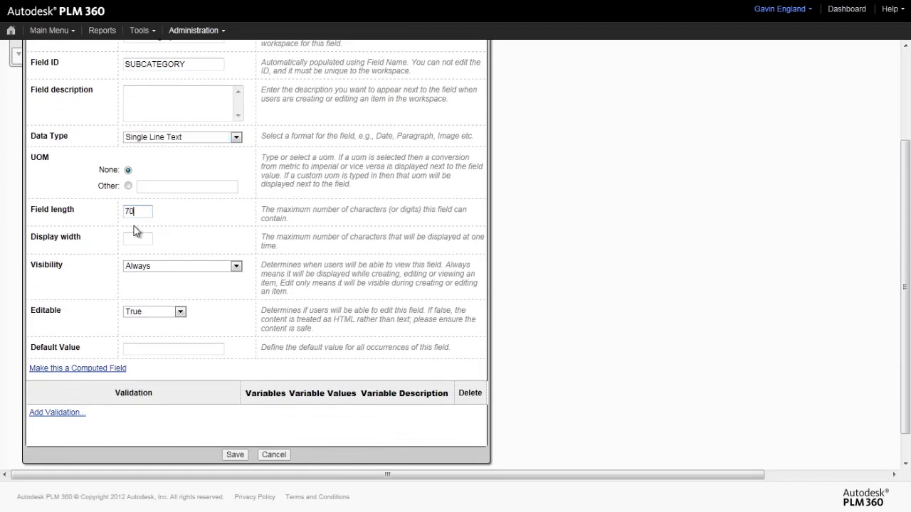
pyautogui.click(133, 239)
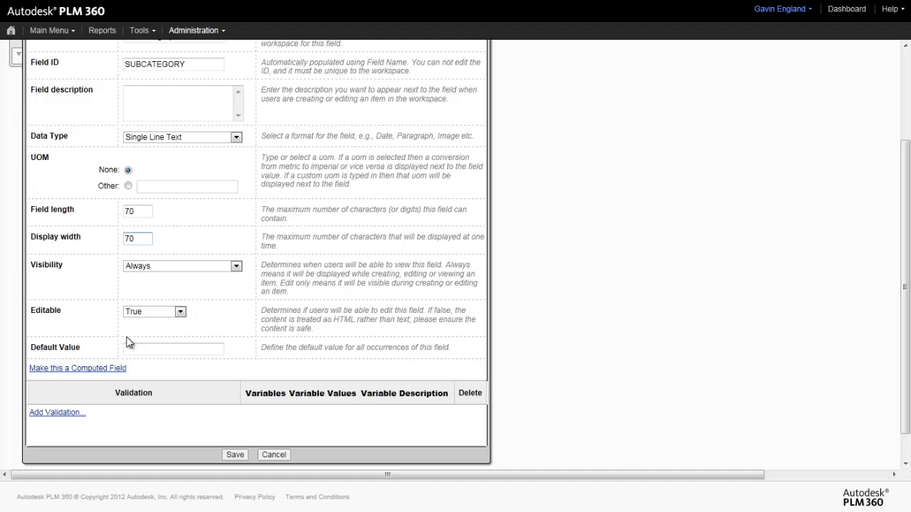
pyautogui.click(229, 457)
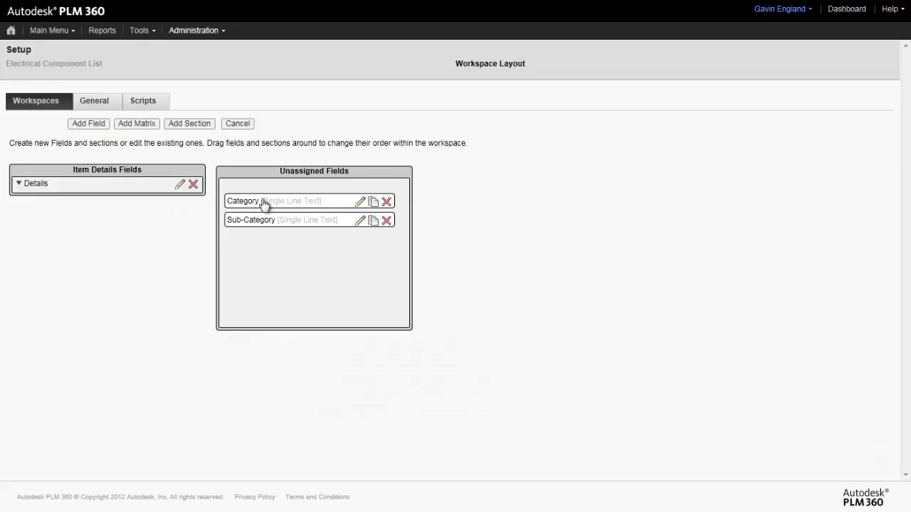
# - Assign the Category and Sub-Category fields to the Details section, with Category first
pyautogui.moveTo(264, 203); pyautogui.dragTo(55, 200)
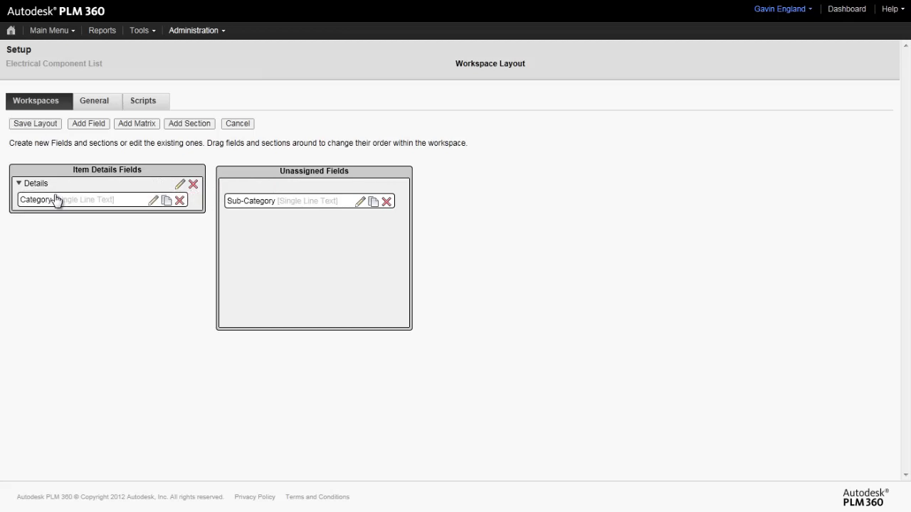
pyautogui.moveTo(299, 205); pyautogui.dragTo(90, 219)
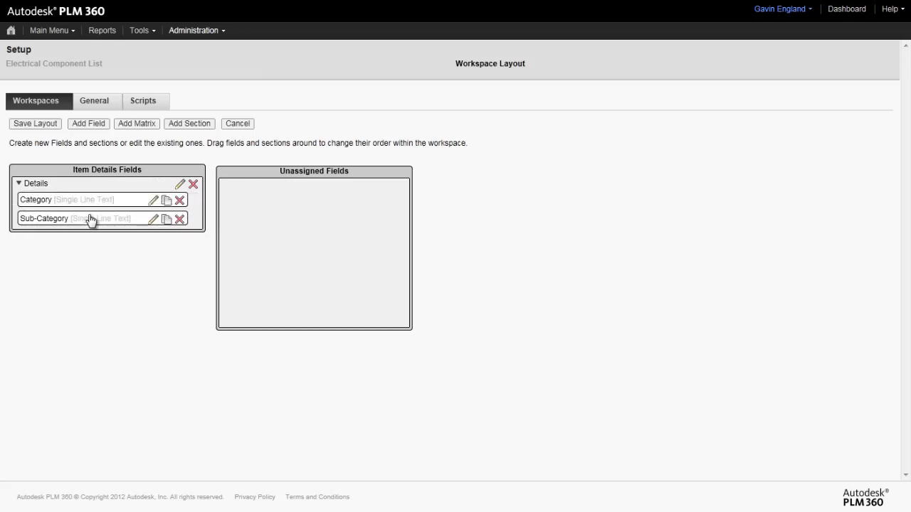
# - Save the item details layout and open the Electrical Component List workspace under Engineering
pyautogui.click(36, 126)
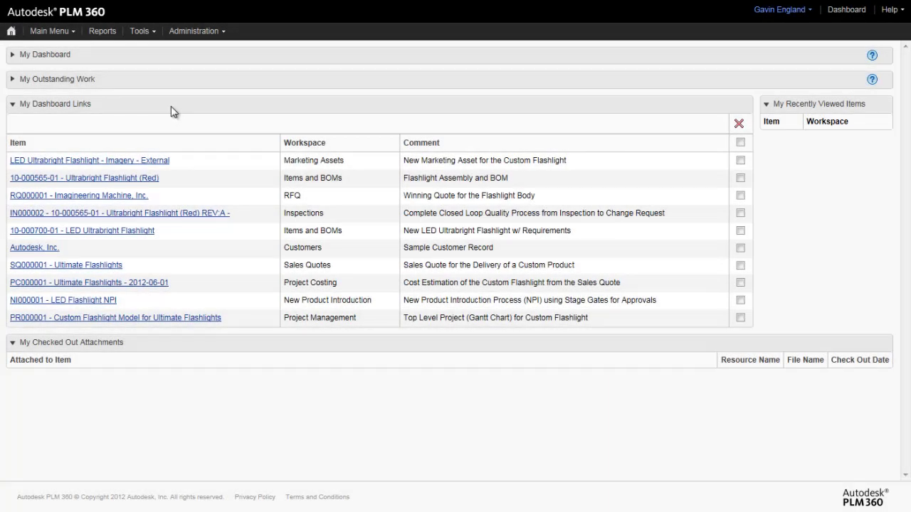
pyautogui.click(53, 31)
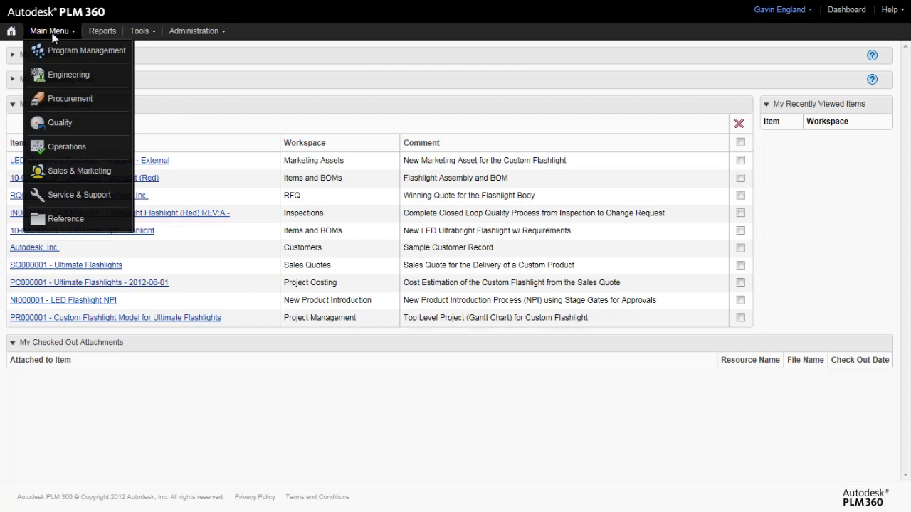
pyautogui.moveTo(51, 76)
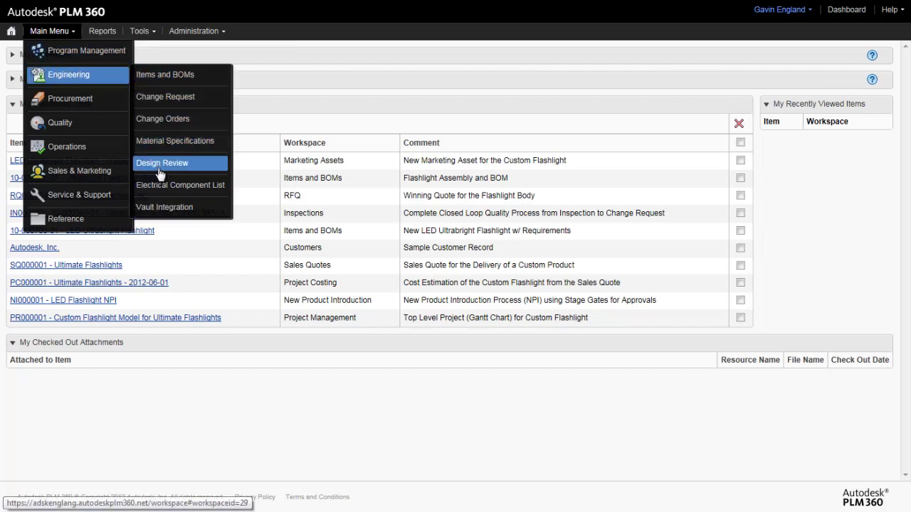
pyautogui.click(187, 185)
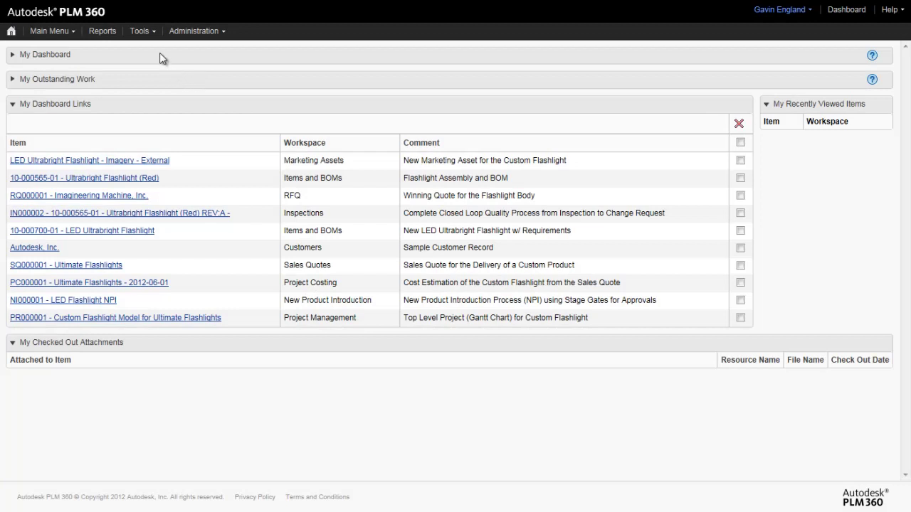
# - Set up an Item Details import for the Electrical Component List workspace using the file Electrical Component List v1.xlsx
pyautogui.click(138, 31)
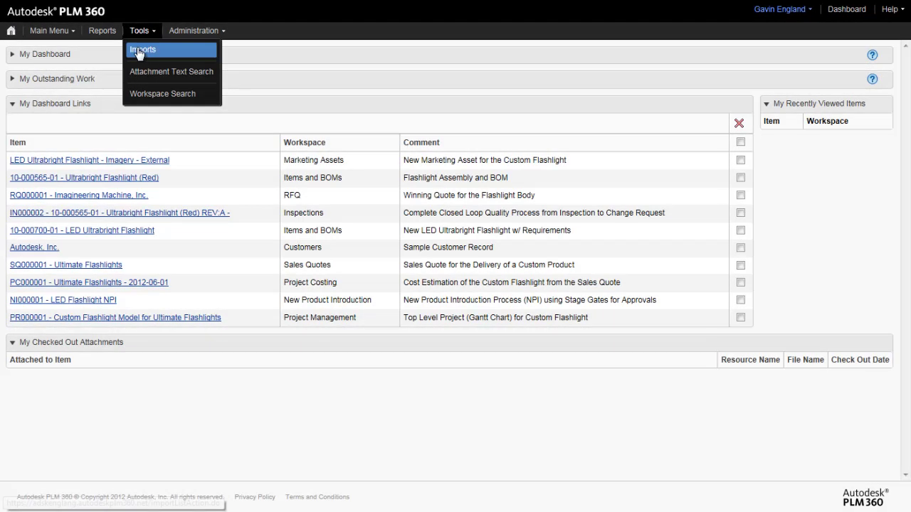
pyautogui.click(141, 51)
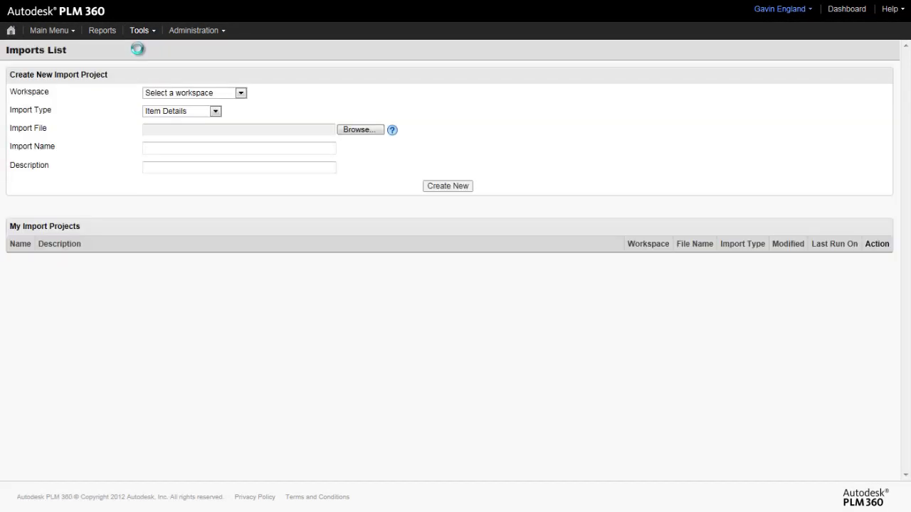
pyautogui.click(240, 92)
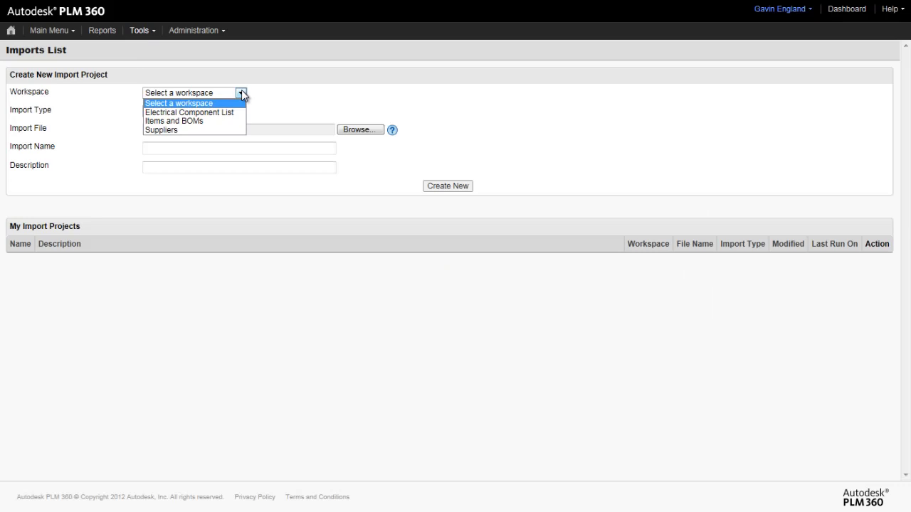
pyautogui.click(227, 113)
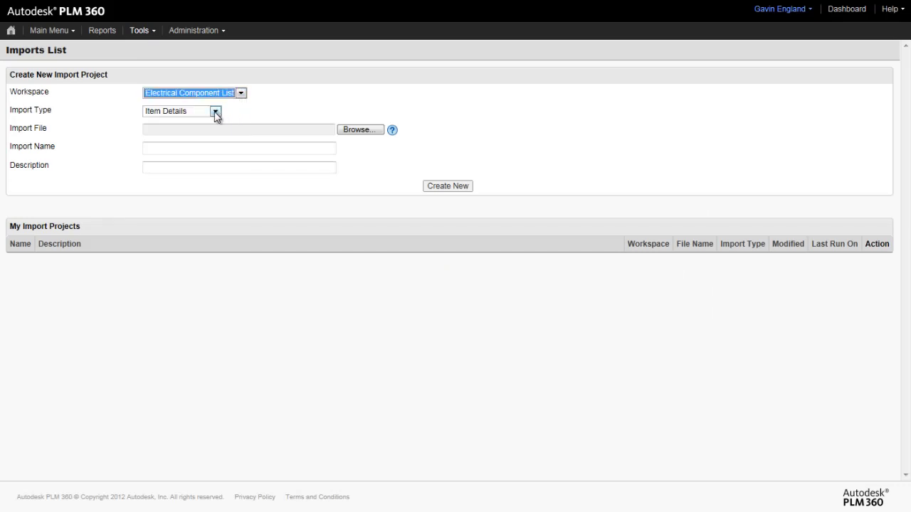
pyautogui.click(216, 116)
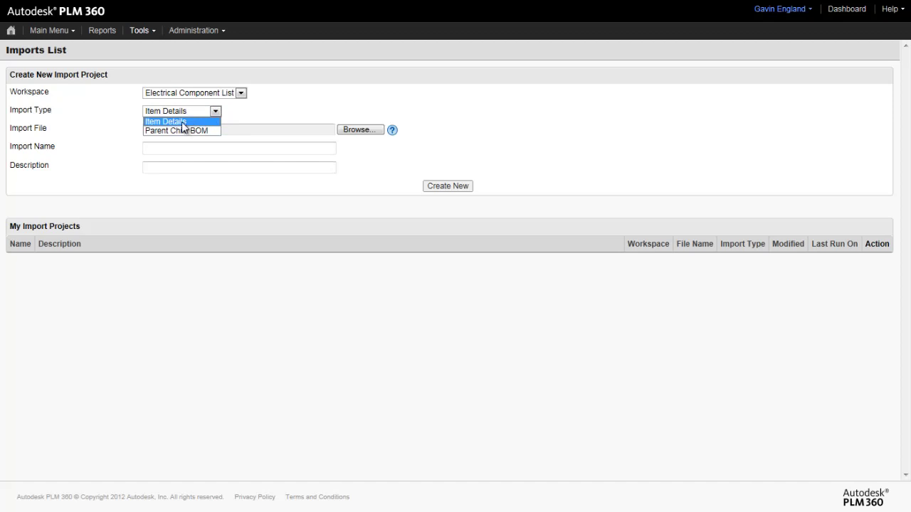
pyautogui.click(182, 122)
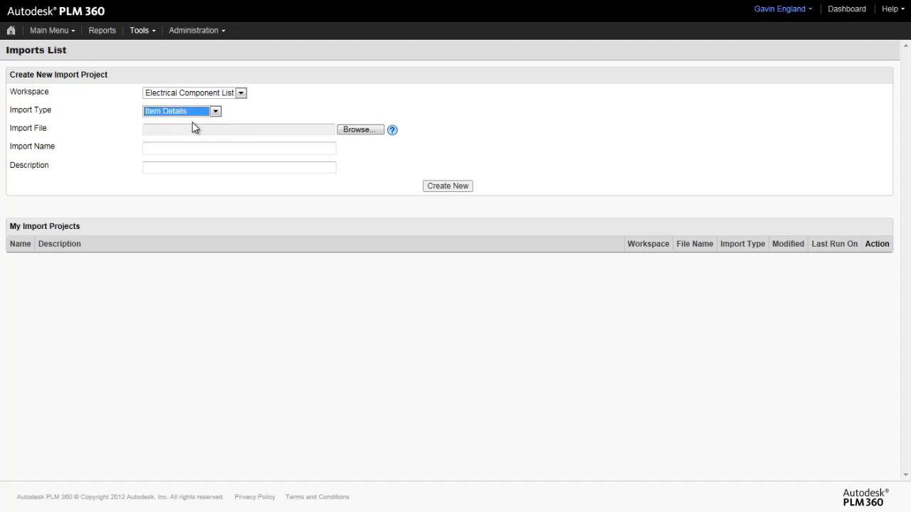
pyautogui.click(360, 130)
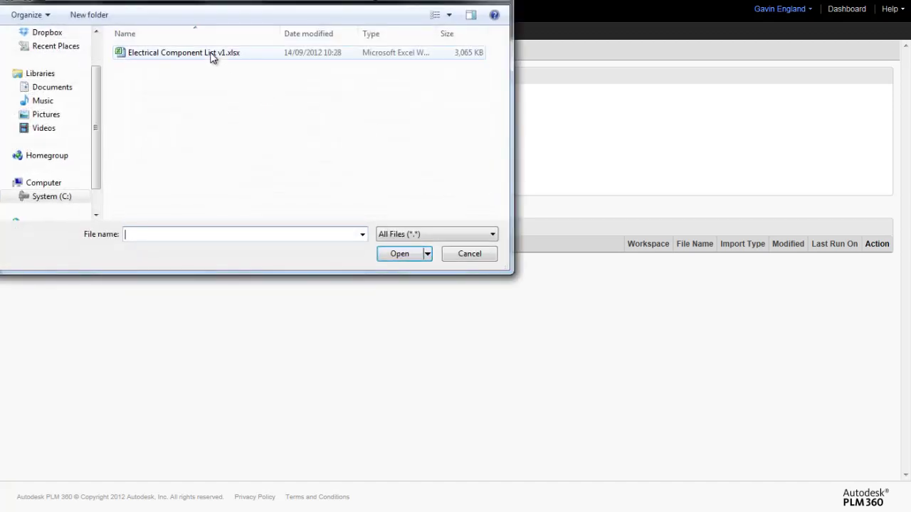
pyautogui.click(212, 57)
pyautogui.click(399, 254)
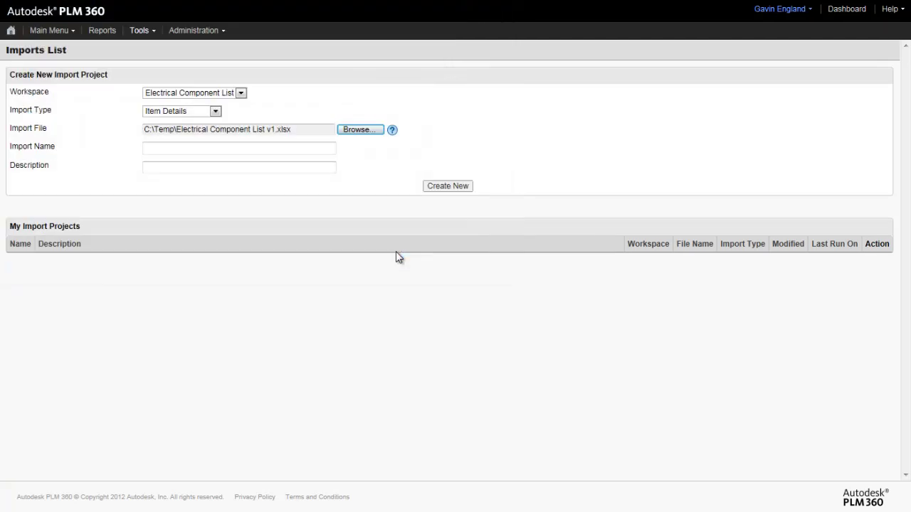
# - Name the import "Electrical Components" and create the import project
pyautogui.click(174, 166)
pyautogui.click(172, 148)
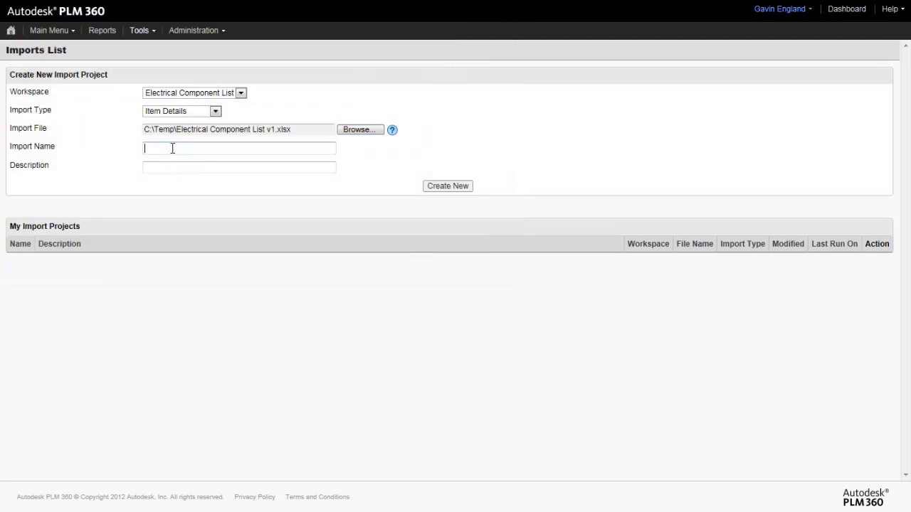
pyautogui.write('Electrical Component List')
pyautogui.click(434, 187)
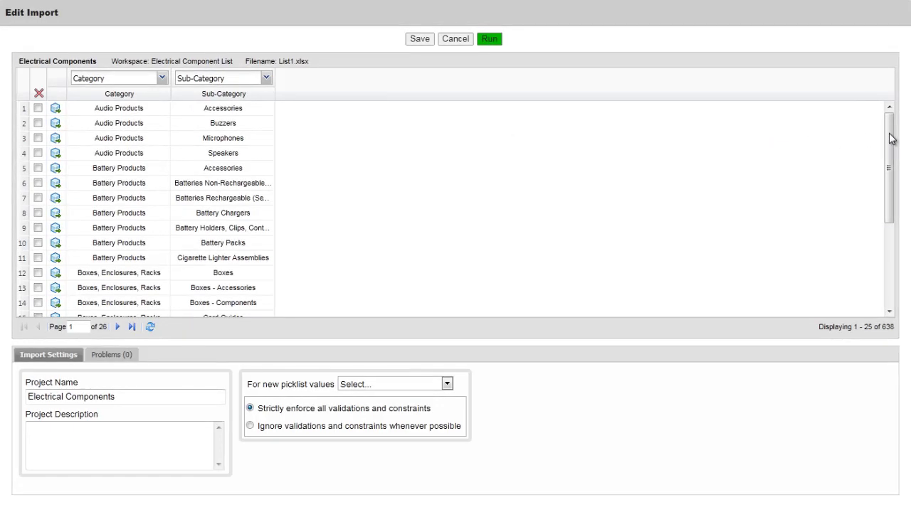
# - Set the import's handling of new picklist values to Error and save the import project
pyautogui.moveTo(892, 138)
pyautogui.mouseDown()
pyautogui.moveTo(892, 237)
pyautogui.moveTo(892, 136)
pyautogui.mouseUp()
pyautogui.click(448, 384)
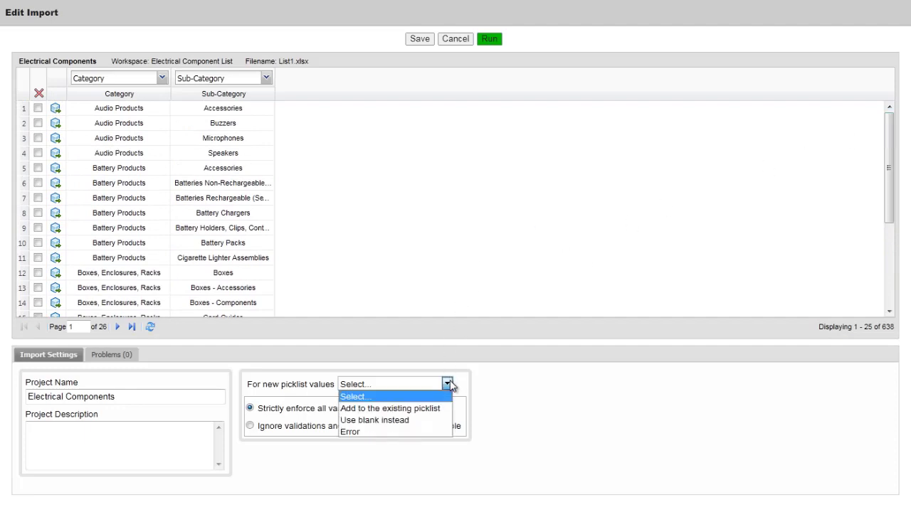
pyautogui.click(360, 434)
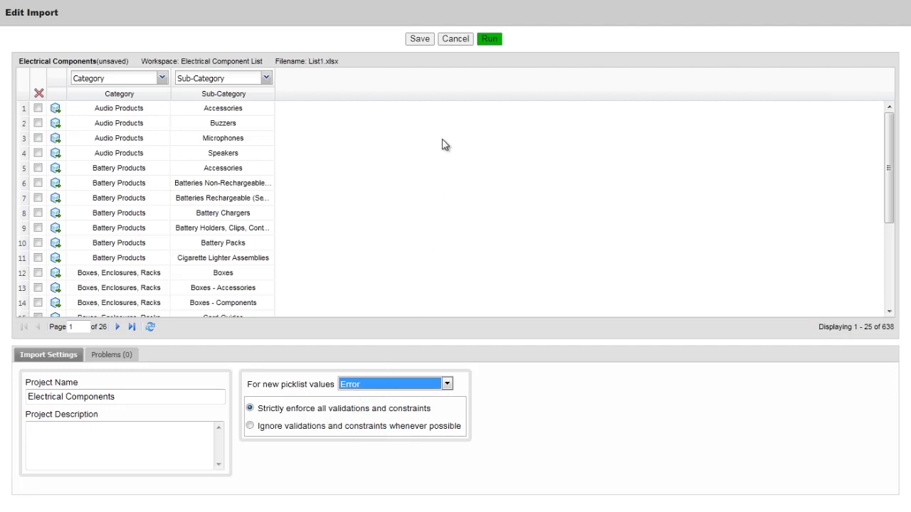
pyautogui.click(419, 39)
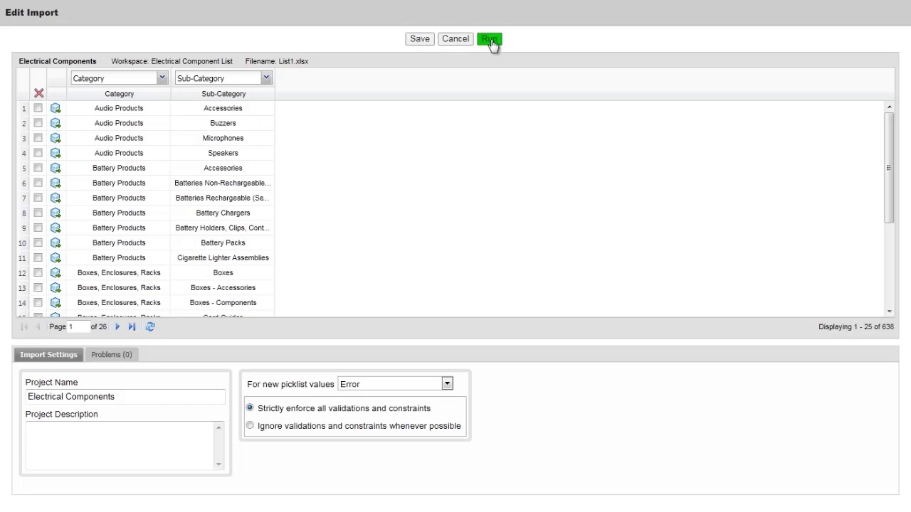
# - Run the Electrical Components import and proceed with creating its records in the workspace
pyautogui.click(491, 40)
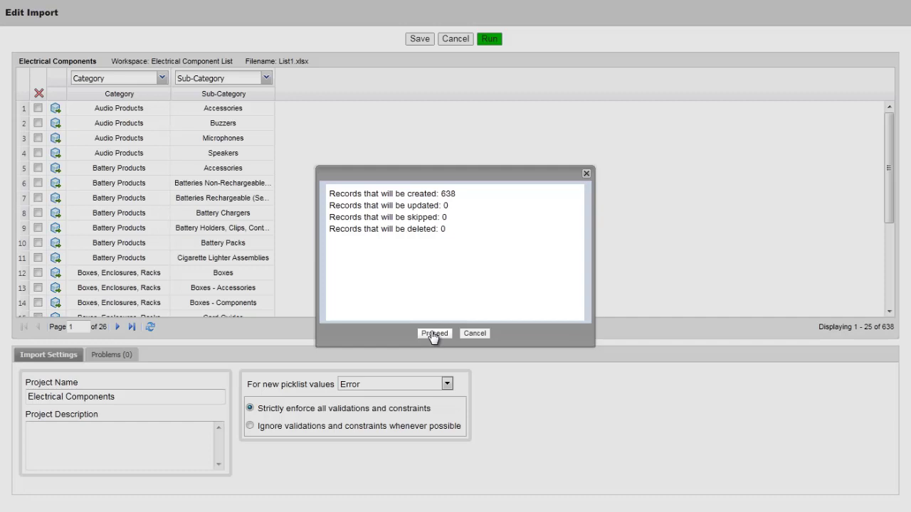
pyautogui.click(433, 333)
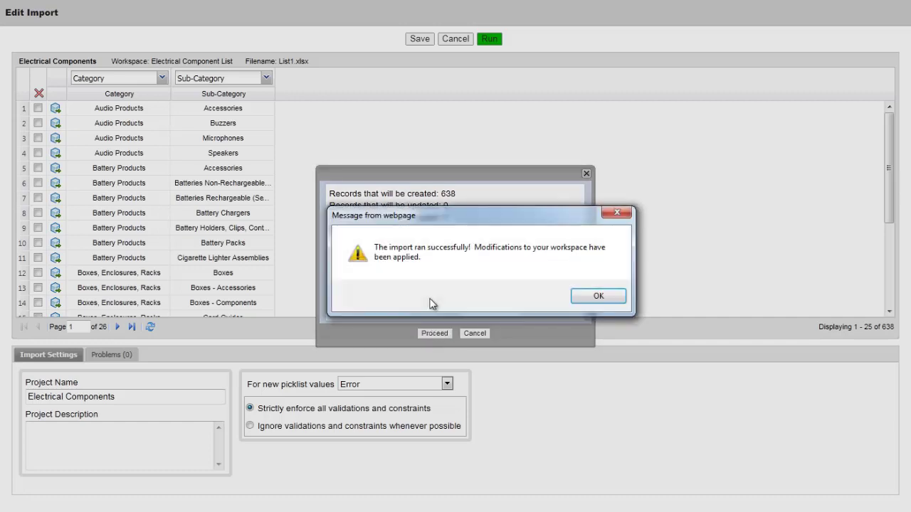
pyautogui.click(593, 299)
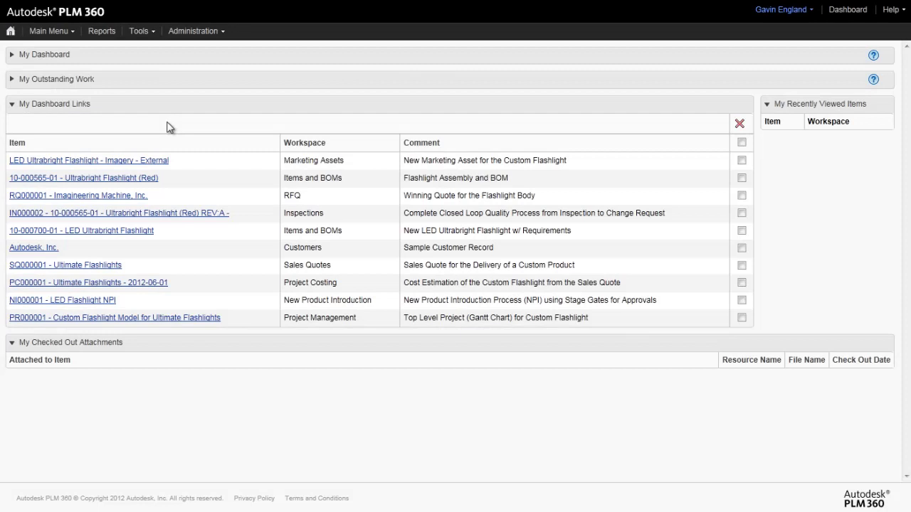
# - Review the imported category and sub-category records in the Electrical Component List workspace under Engineering
pyautogui.click(48, 31)
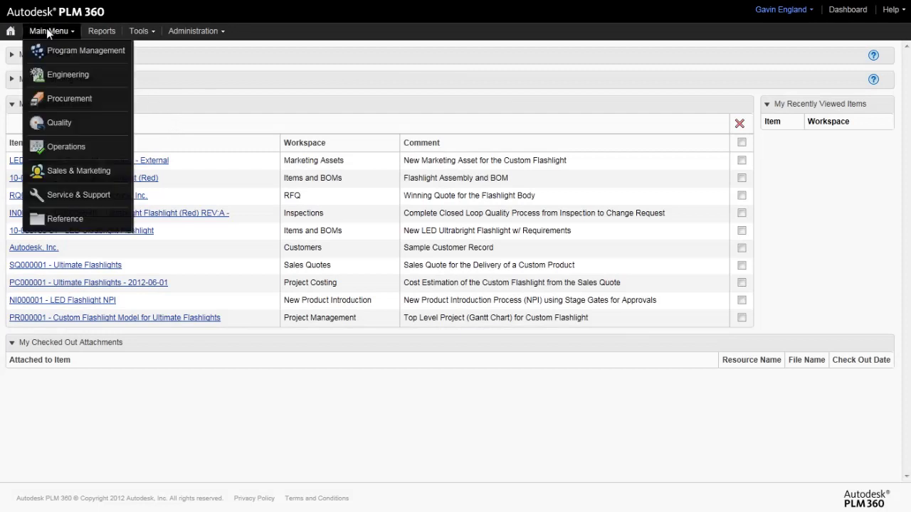
pyautogui.moveTo(52, 74)
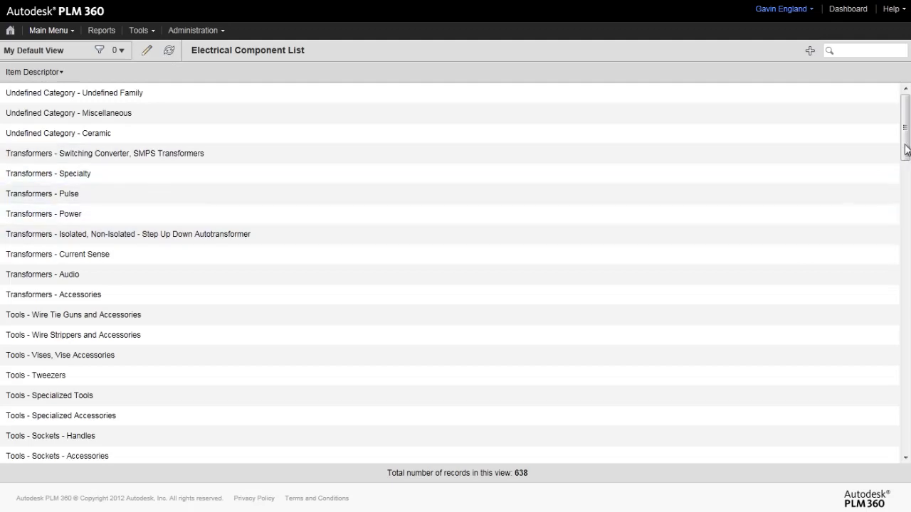
pyautogui.moveTo(907, 146); pyautogui.dragTo(909, 210)
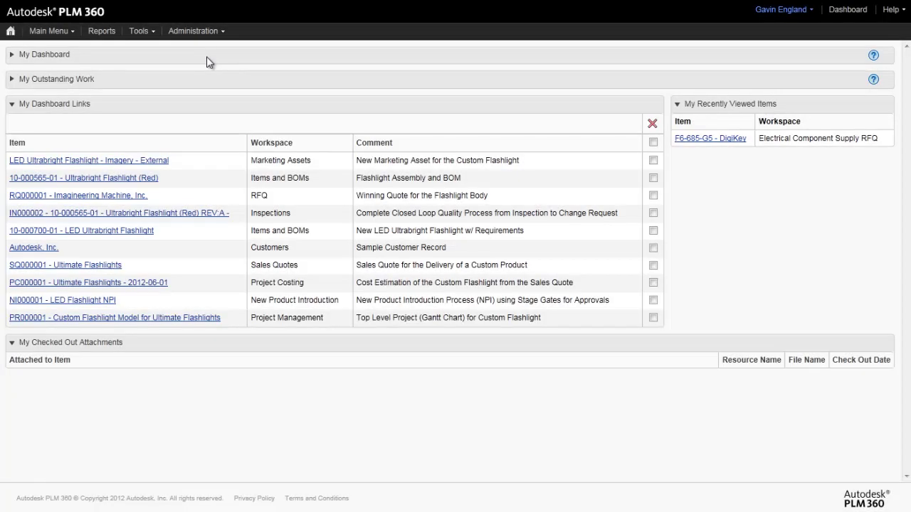
# - Open the Sourcing layout configuration of the Electrical Component Supply RFQ workspace in the administration setup
pyautogui.click(194, 30)
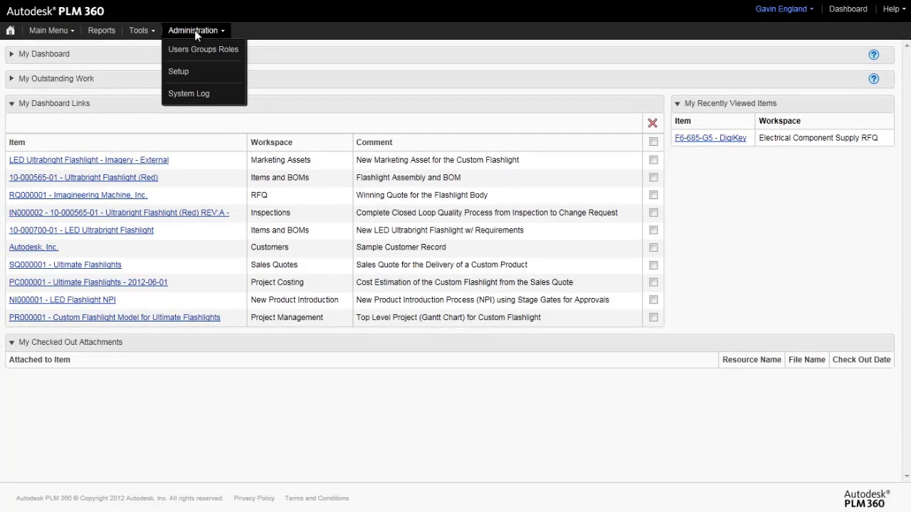
pyautogui.click(180, 74)
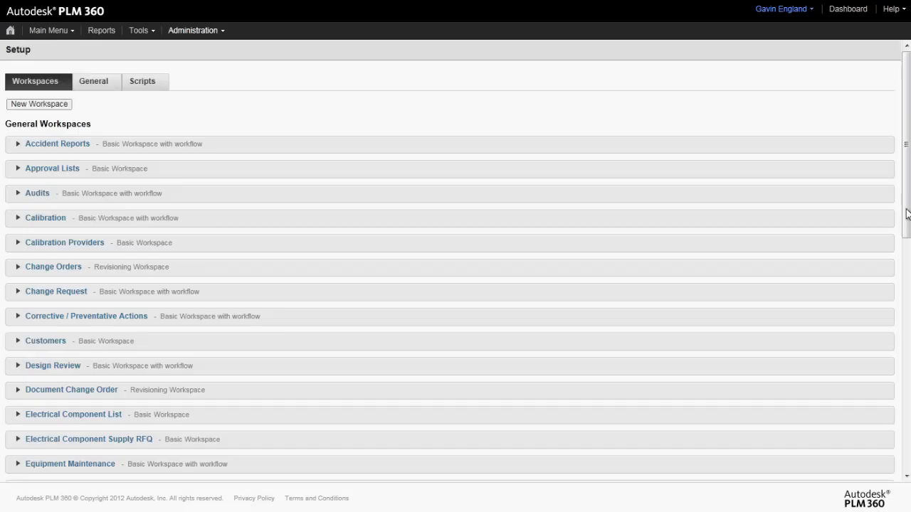
pyautogui.moveTo(907, 213); pyautogui.dragTo(907, 299)
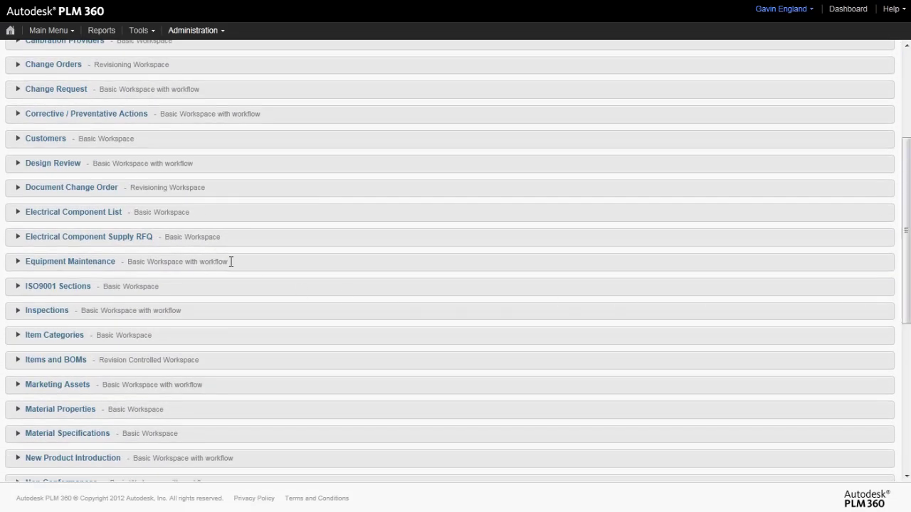
pyautogui.click(135, 238)
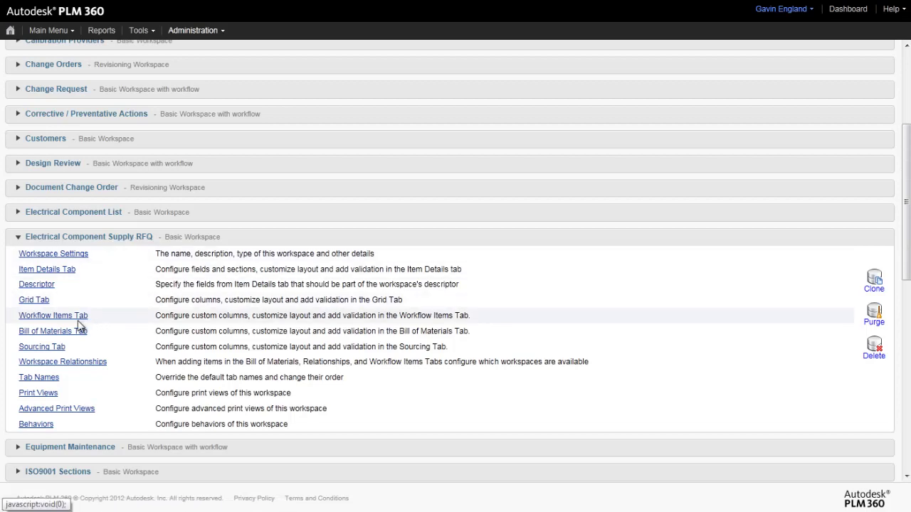
pyautogui.click(42, 347)
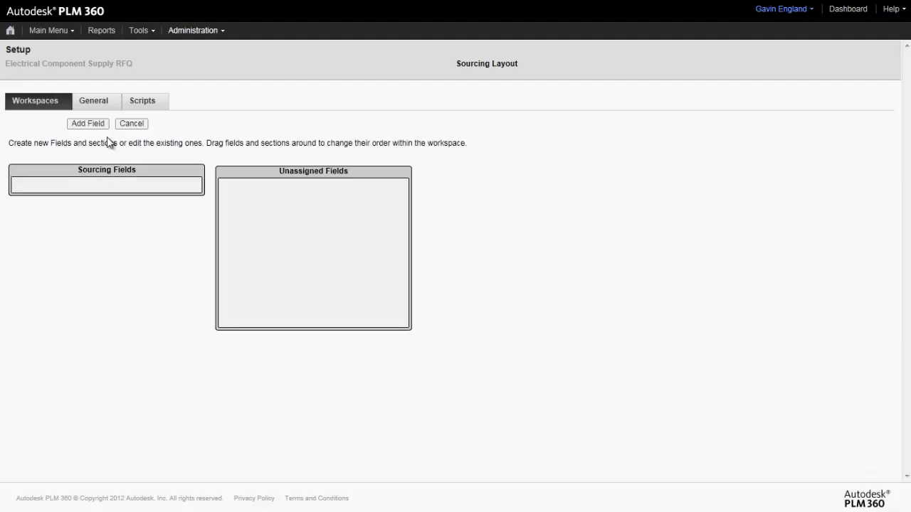
# - Start a new sourcing field named "Category" with the Pick List data type
pyautogui.click(88, 125)
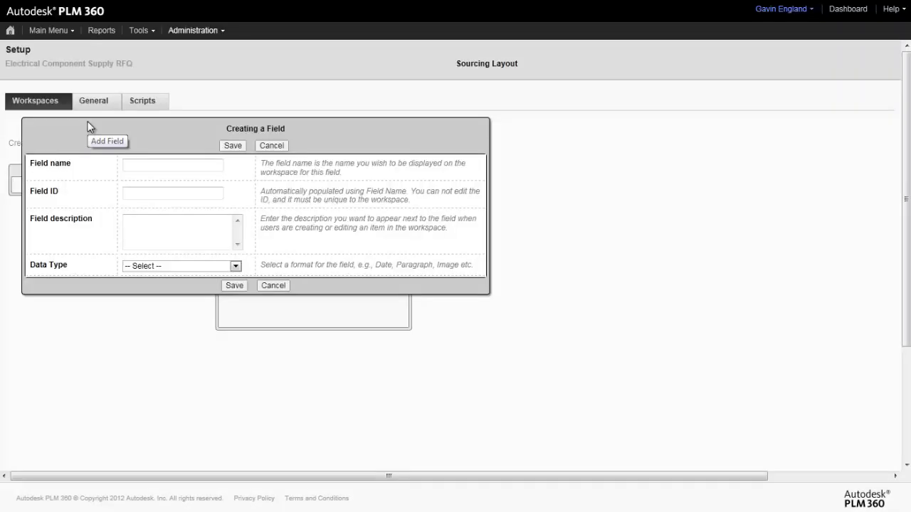
pyautogui.click(138, 168)
pyautogui.write('Category')
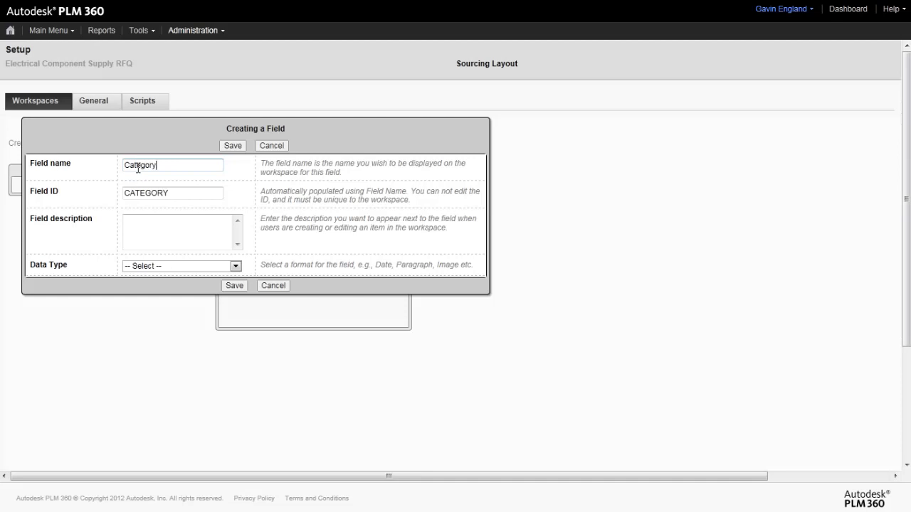
pyautogui.click(235, 266)
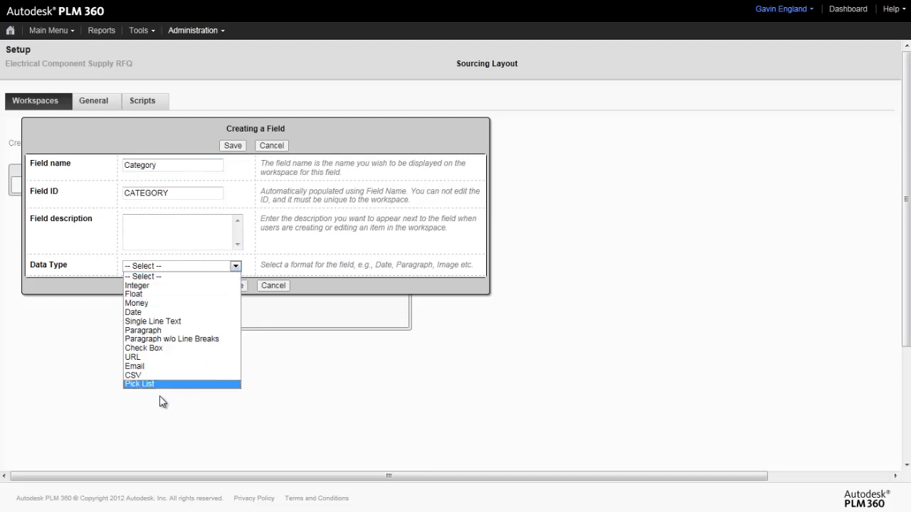
pyautogui.click(140, 384)
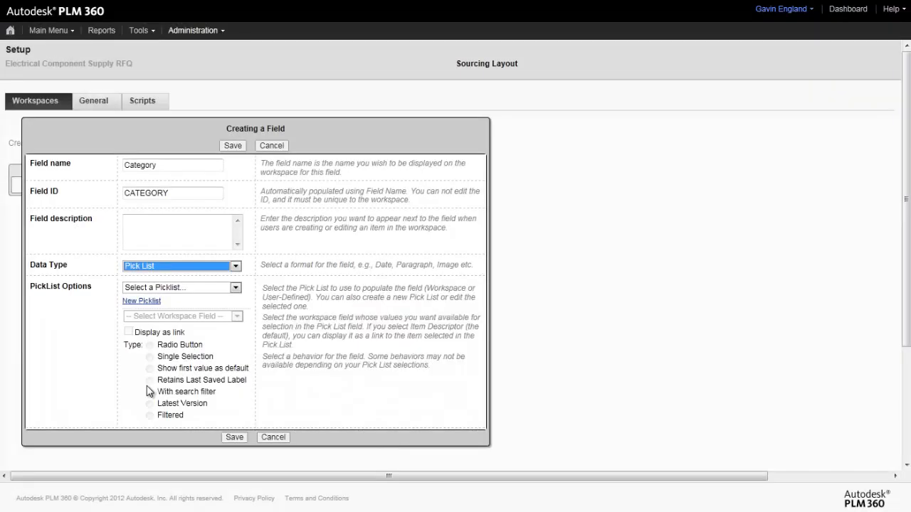
# - Create a picklist named "[WS] Electrical Components" that lists records from the Electrical Component List workspace
pyautogui.click(154, 304)
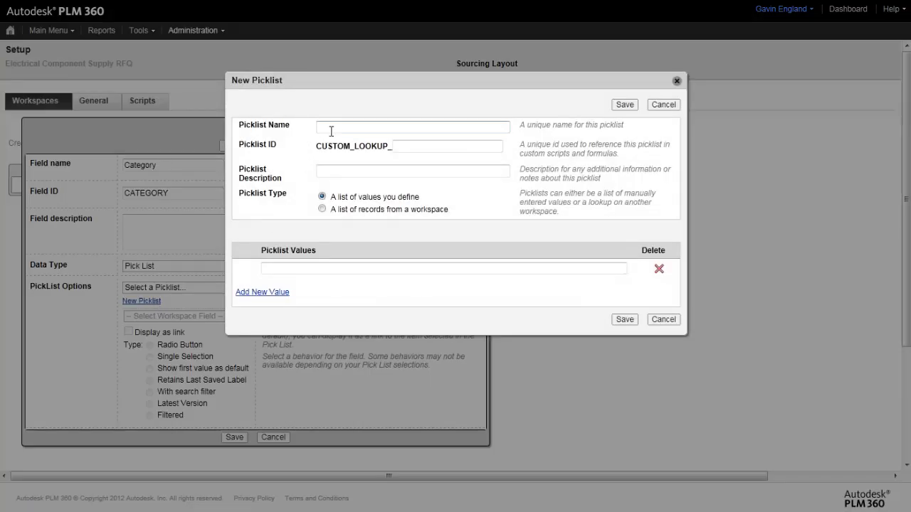
pyautogui.write('[WS] Electrical Components')
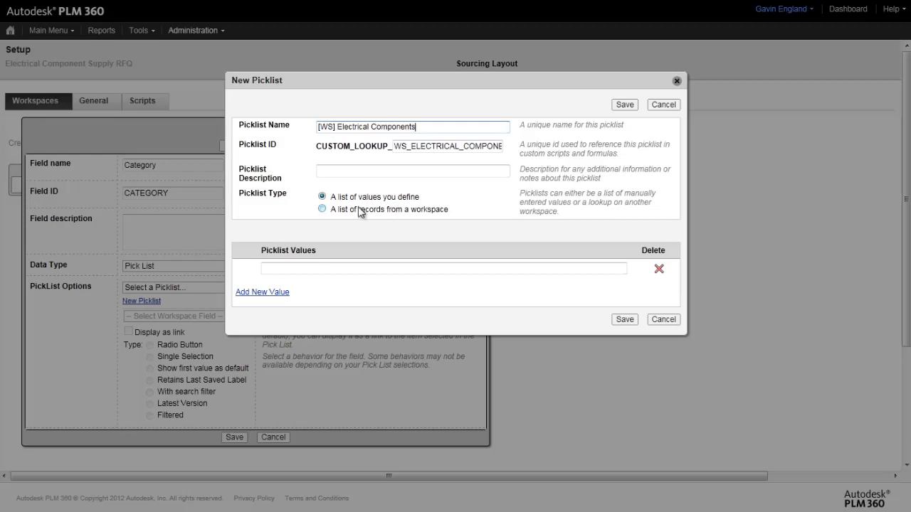
pyautogui.click(359, 212)
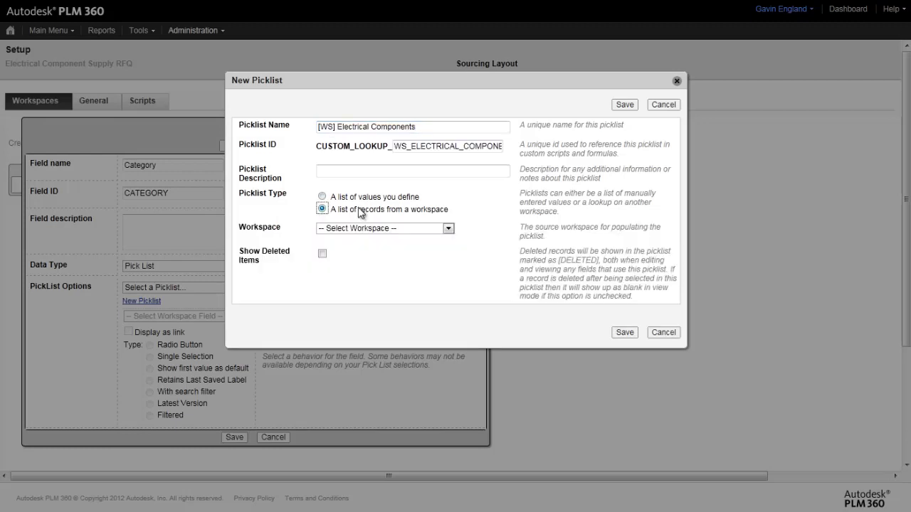
pyautogui.click(447, 228)
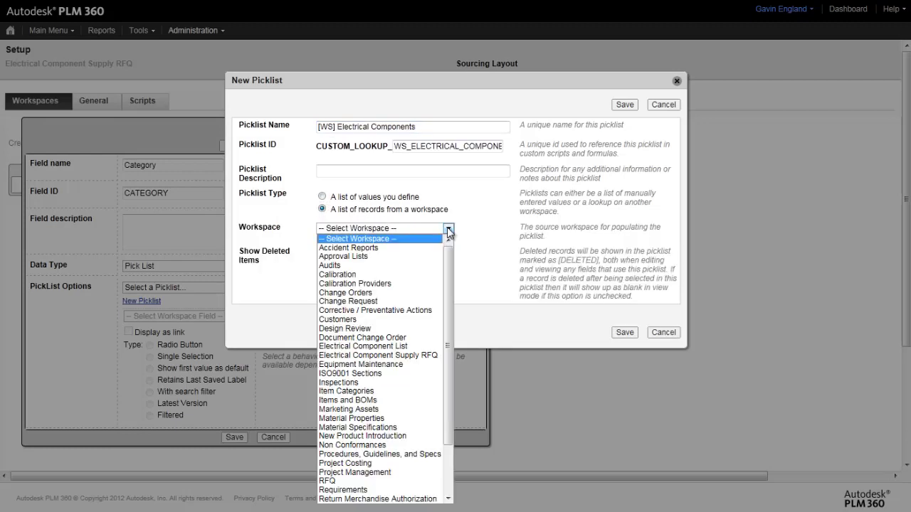
pyautogui.click(371, 345)
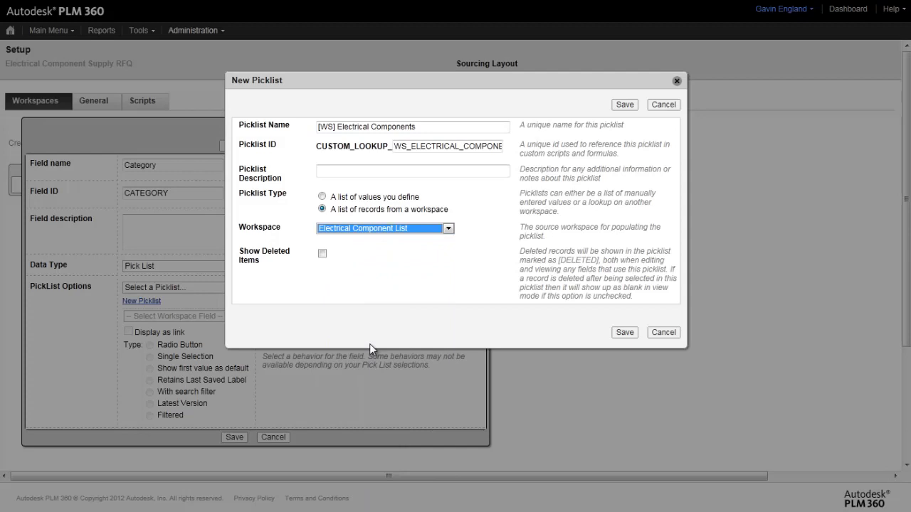
pyautogui.click(623, 333)
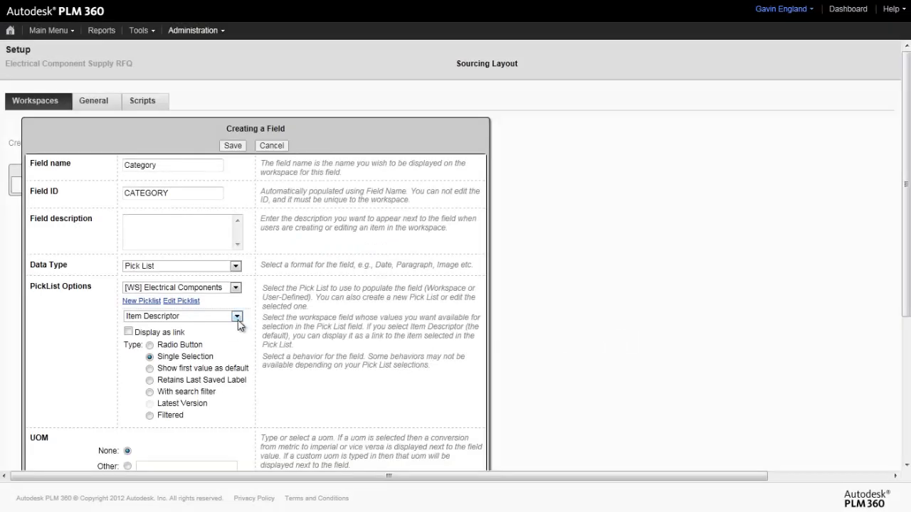
# - Populate the new Category field from the picklist's Category workspace field and save the field
pyautogui.click(237, 317)
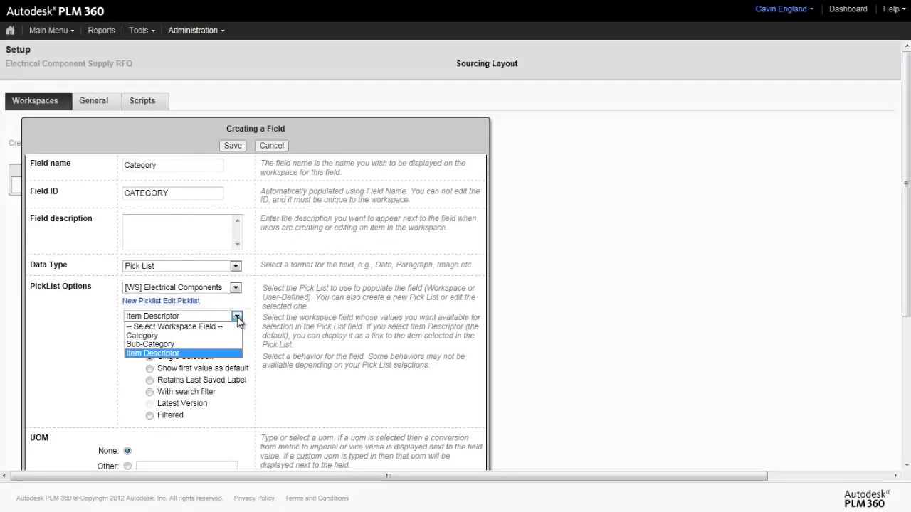
pyautogui.click(146, 335)
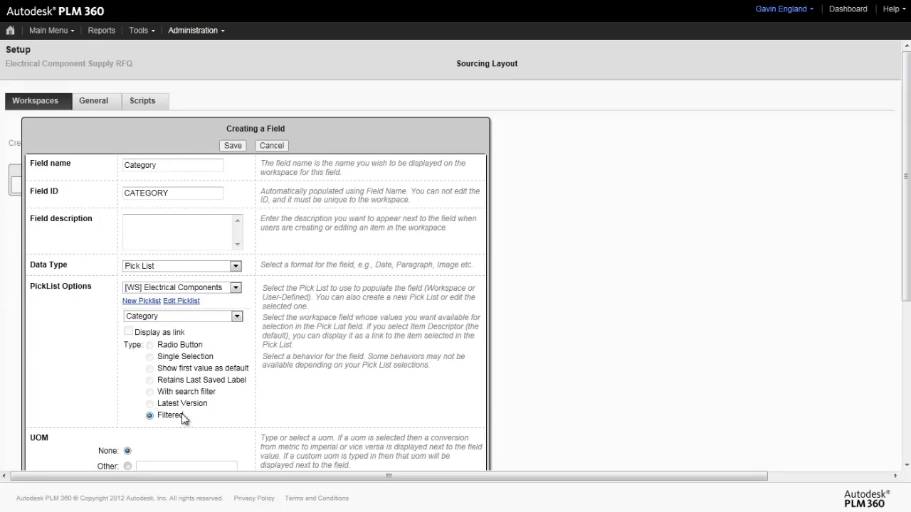
pyautogui.moveTo(905, 262); pyautogui.dragTo(901, 388)
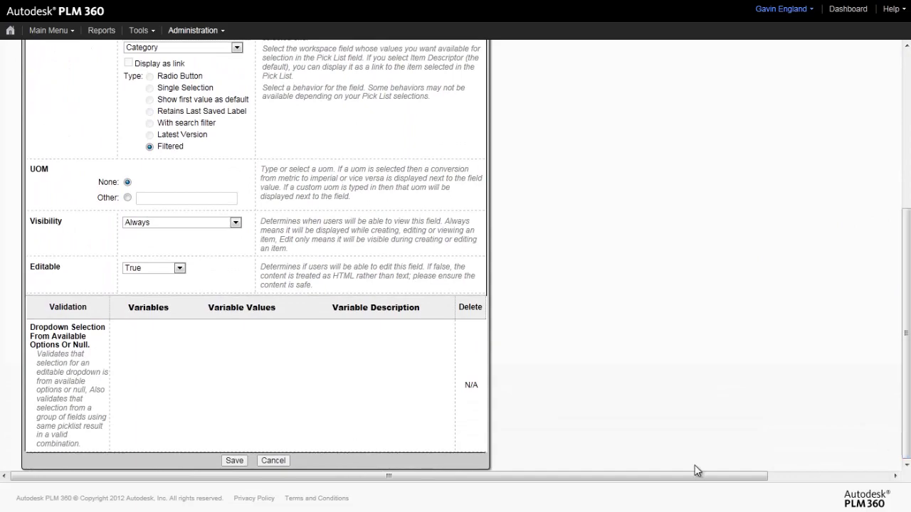
pyautogui.click(234, 461)
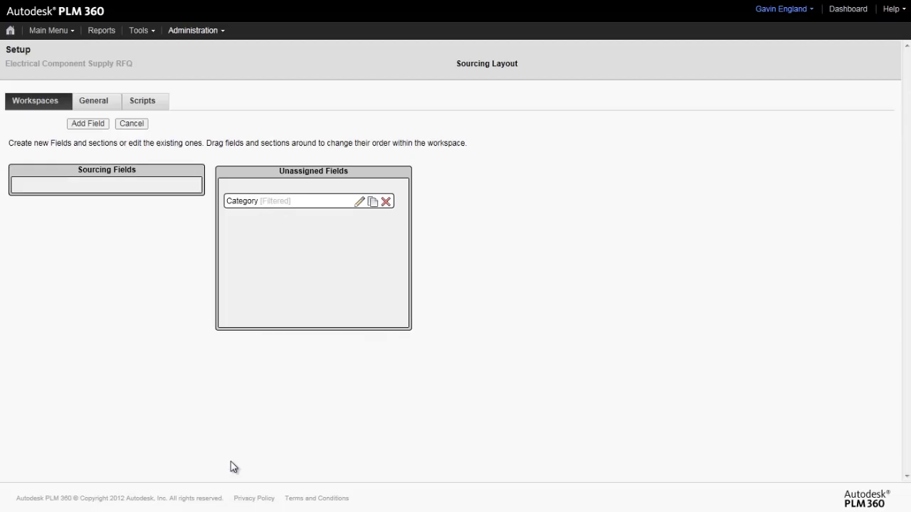
# - Start another sourcing field named "Sub-Category" with the Pick List data type
pyautogui.click(90, 125)
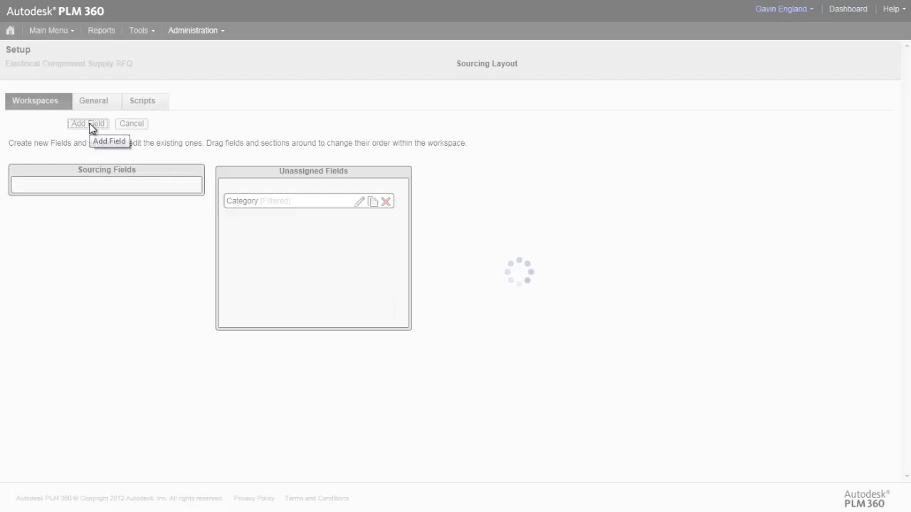
pyautogui.click(151, 164)
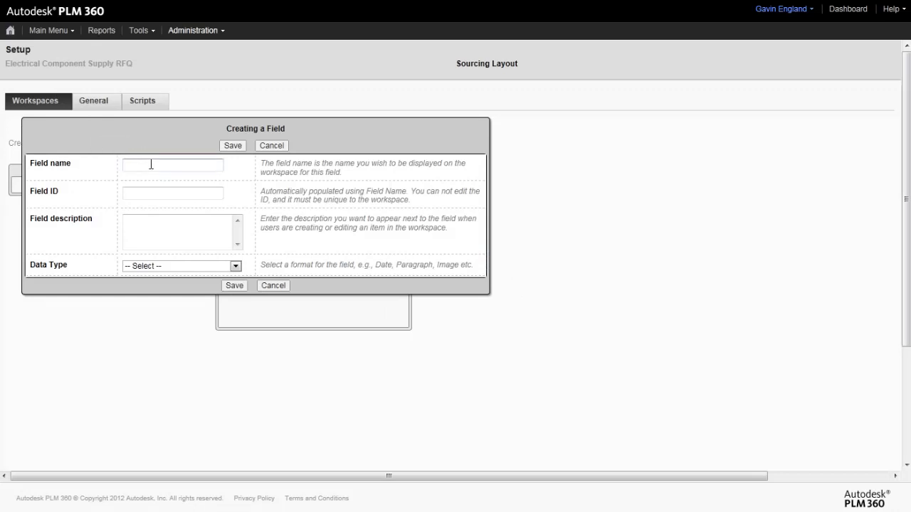
pyautogui.write('Sub-Category')
pyautogui.click(234, 266)
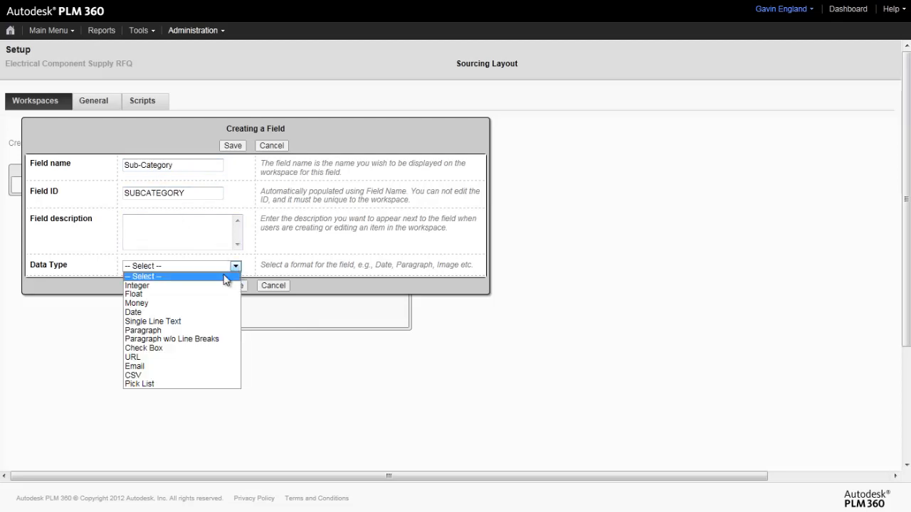
pyautogui.click(158, 384)
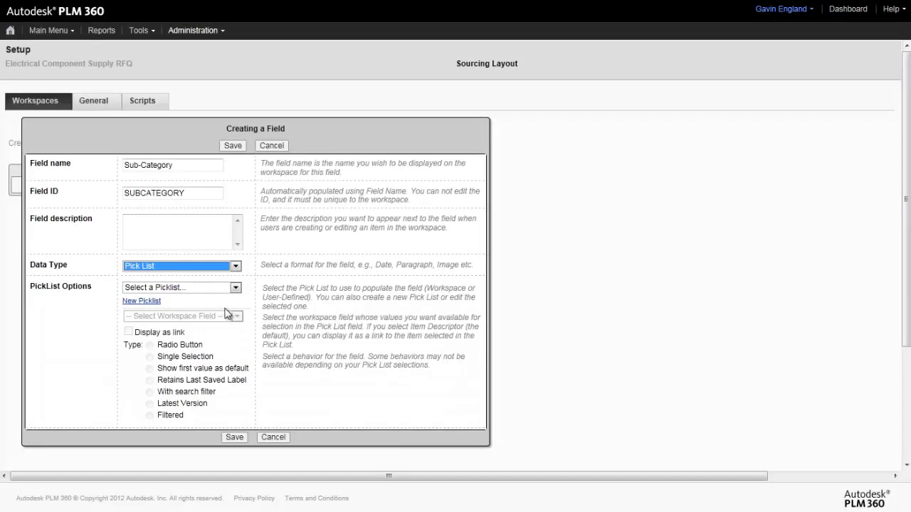
# - Link the new field to the [WS] Electrical Components picklist using its Sub-Category workspace field, and save it
pyautogui.click(237, 289)
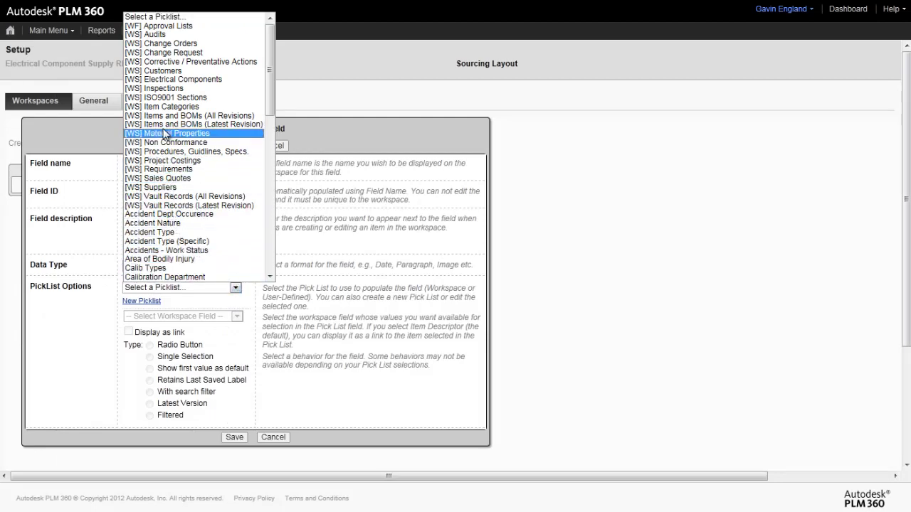
pyautogui.click(165, 86)
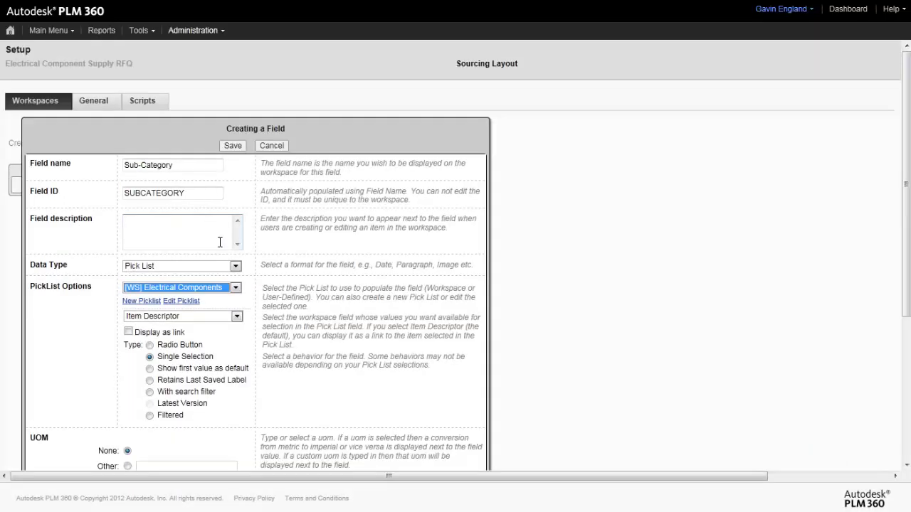
pyautogui.click(239, 319)
pyautogui.click(158, 344)
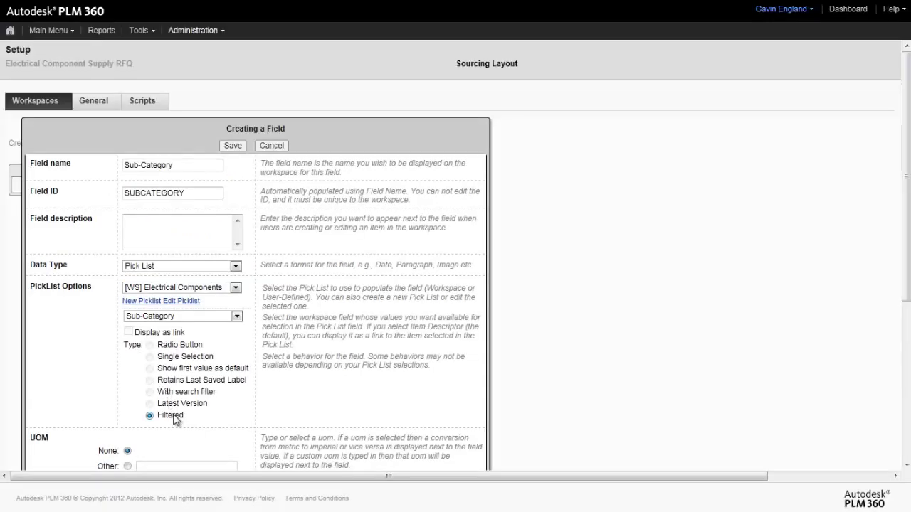
pyautogui.moveTo(908, 294); pyautogui.dragTo(897, 461)
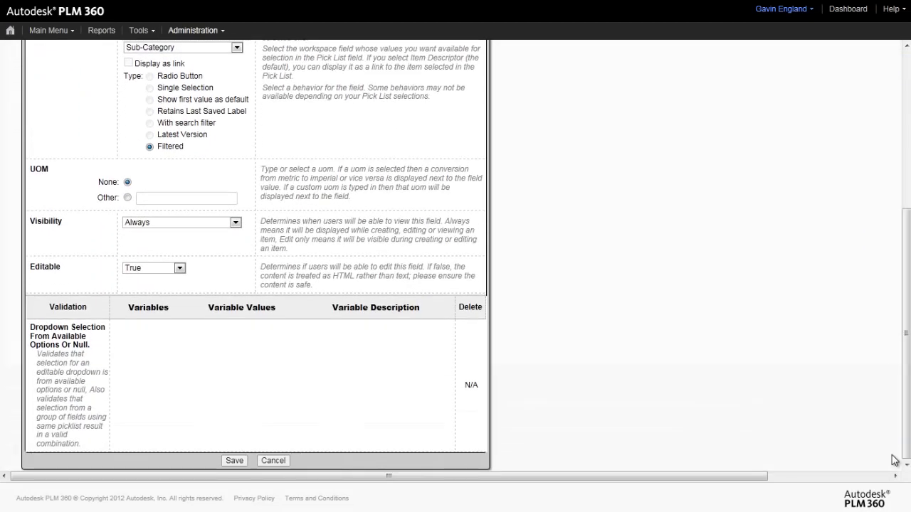
pyautogui.click(235, 462)
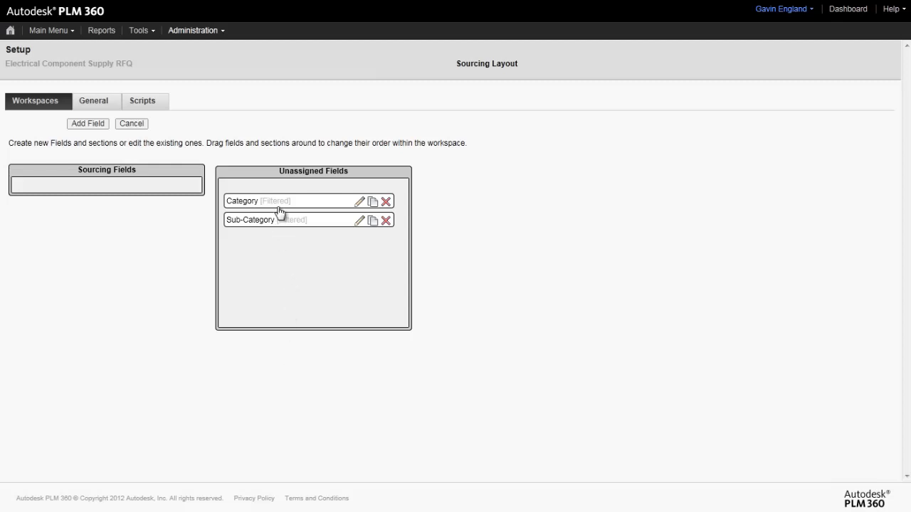
# - Move the unassigned Category and Sub-Category fields into Sourcing Fields, with Category first, and save the layout
pyautogui.moveTo(277, 203); pyautogui.dragTo(67, 192)
pyautogui.moveTo(277, 204); pyautogui.dragTo(74, 215)
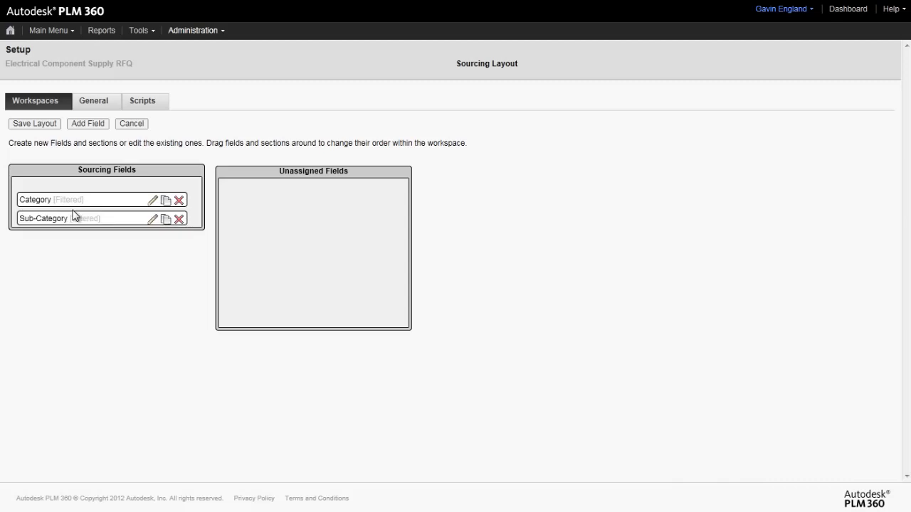
pyautogui.click(38, 124)
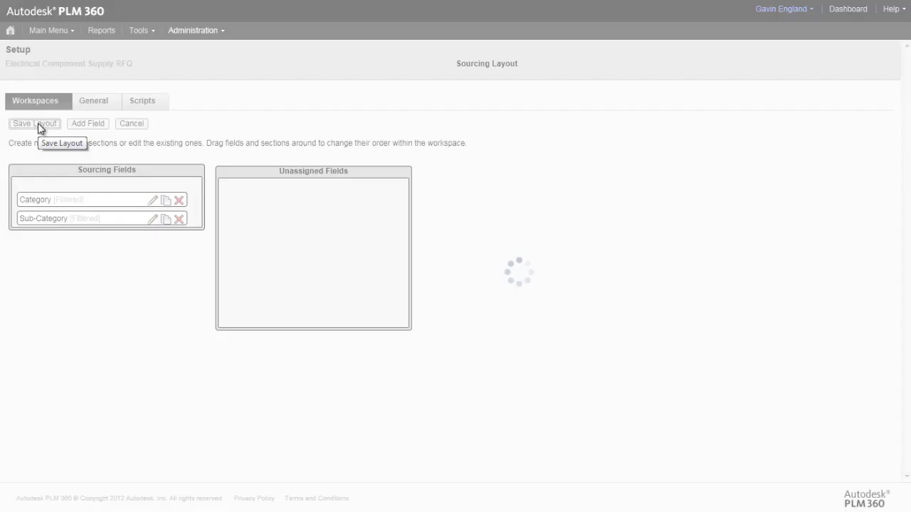